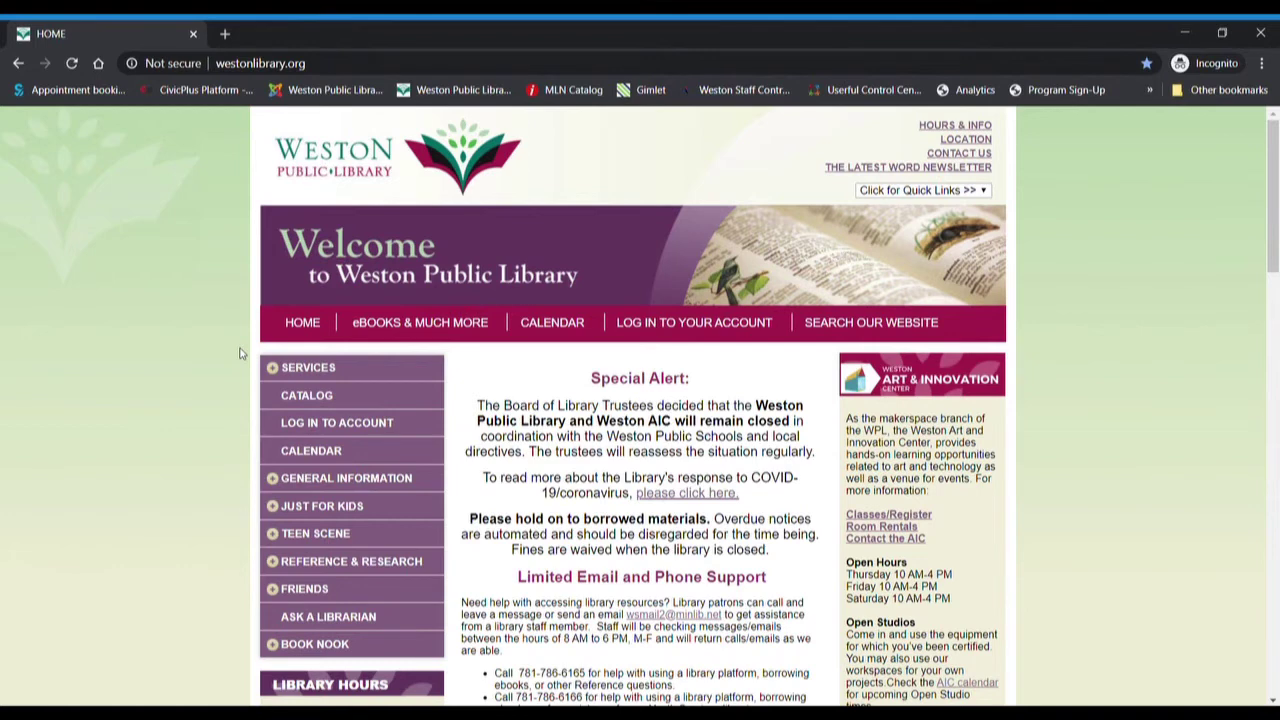
- Go through the library's eBOOKS & MUCH MORE page to the hoopladigital.com site
scroll(240, 353, down, 1)
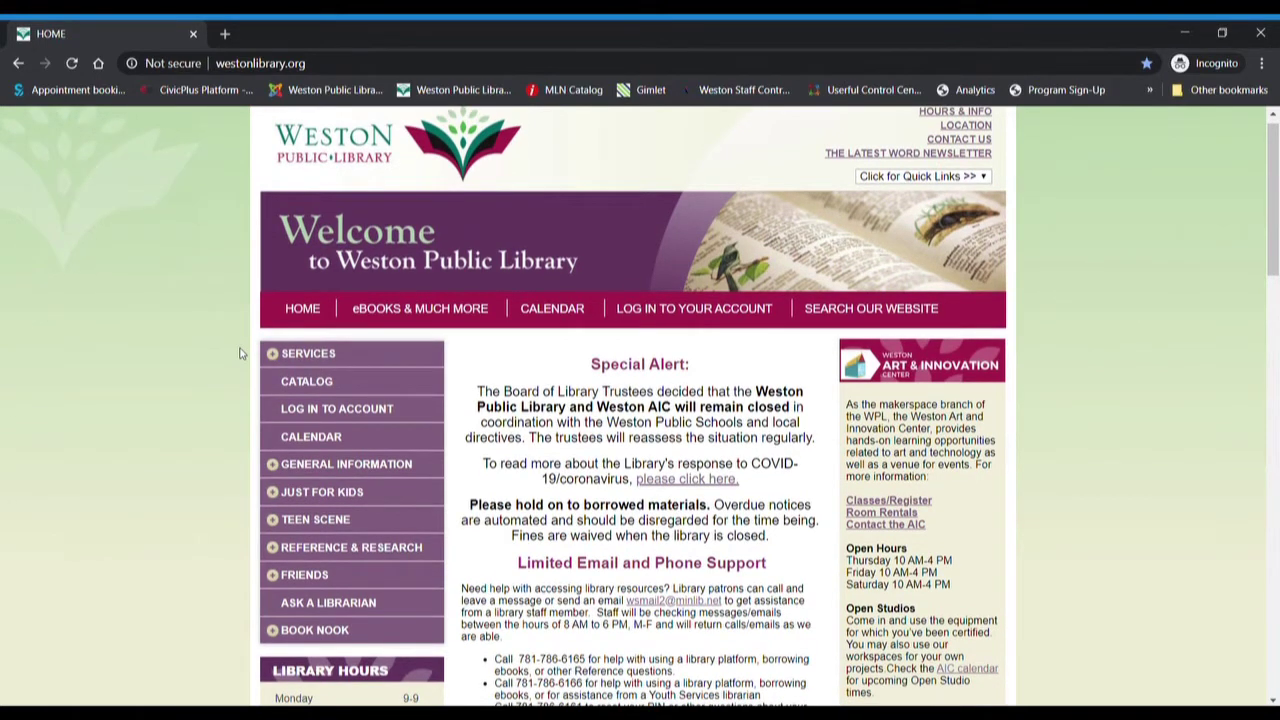
scroll(240, 353, up, 1)
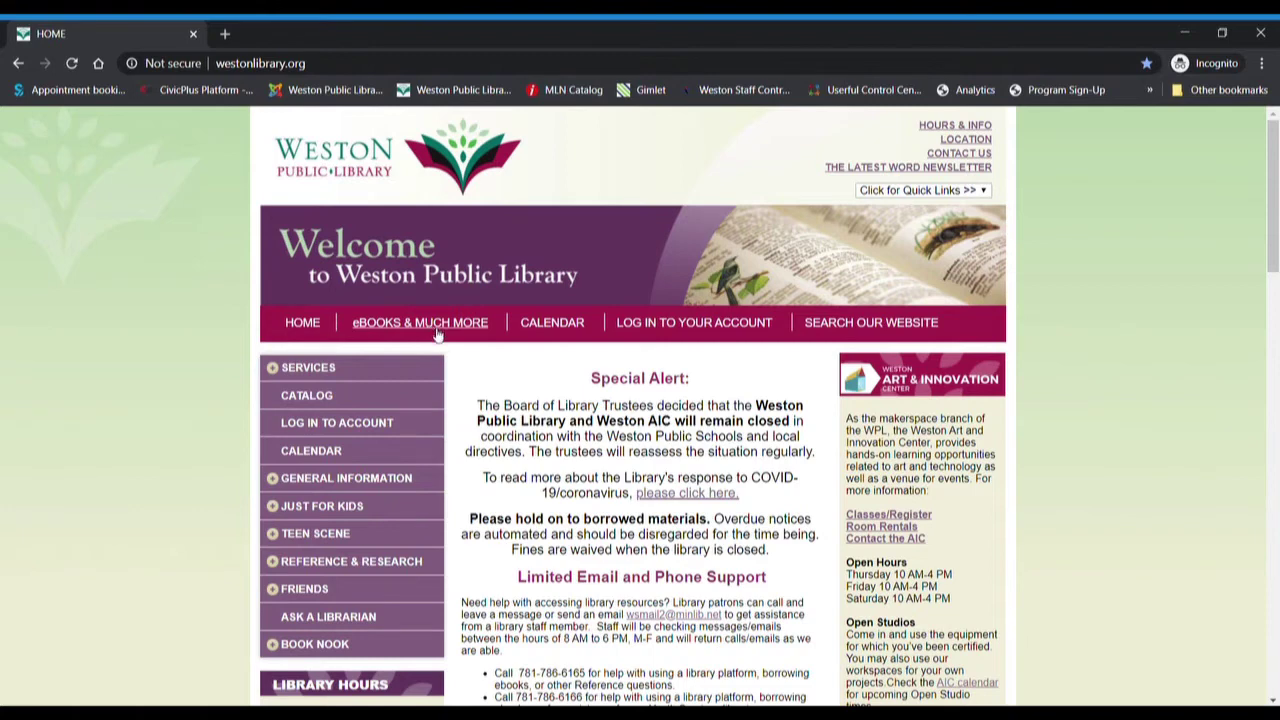
scroll(503, 443, down, 2)
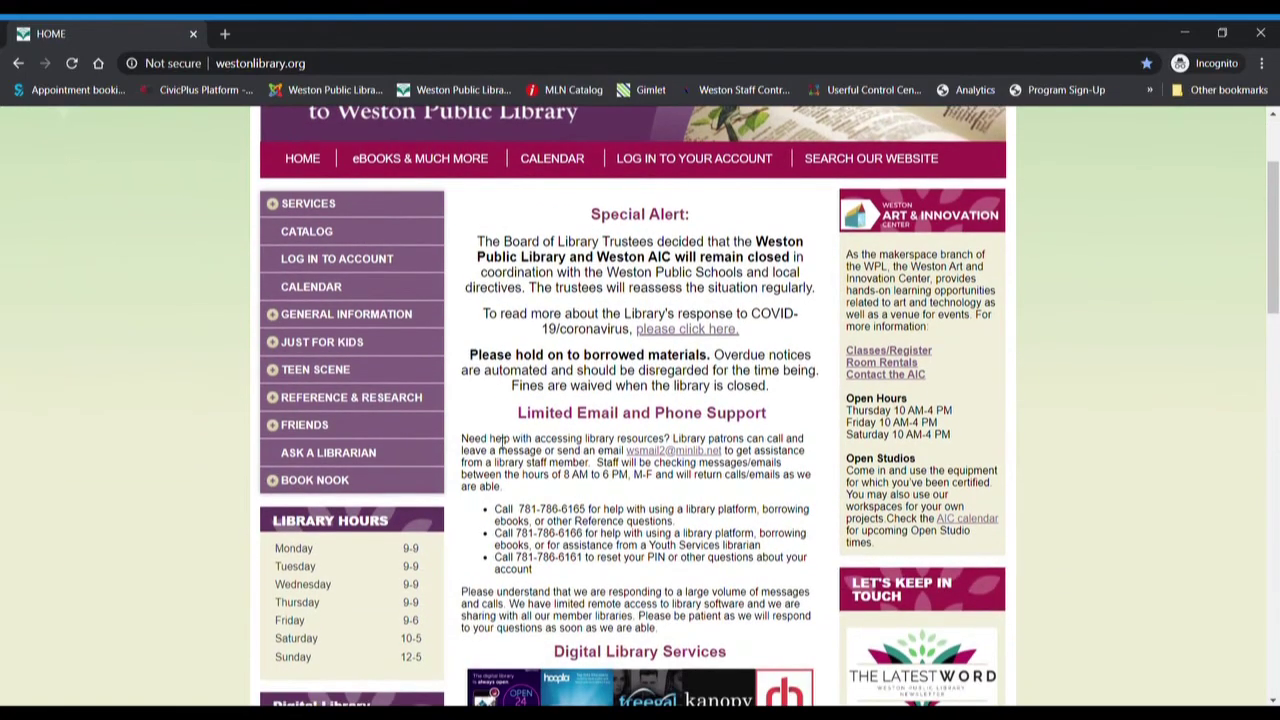
scroll(503, 443, down, 4)
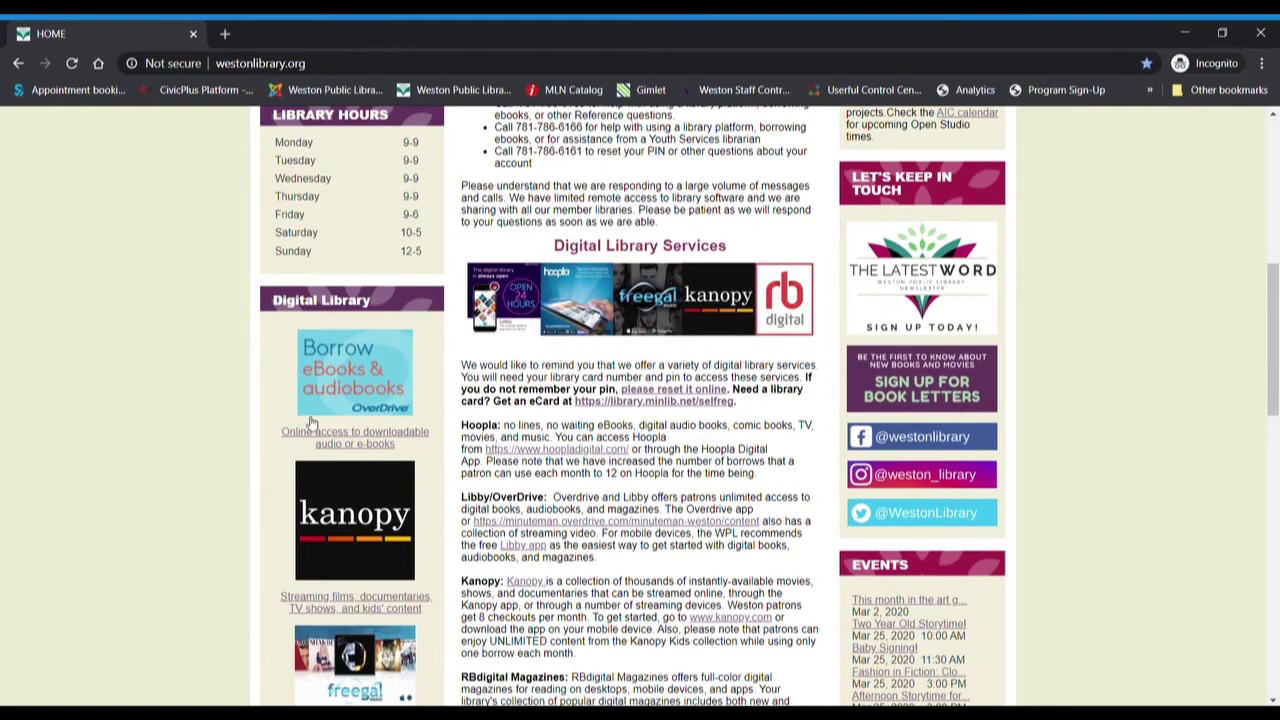
scroll(312, 423, down, 2)
scroll(312, 423, down, 4)
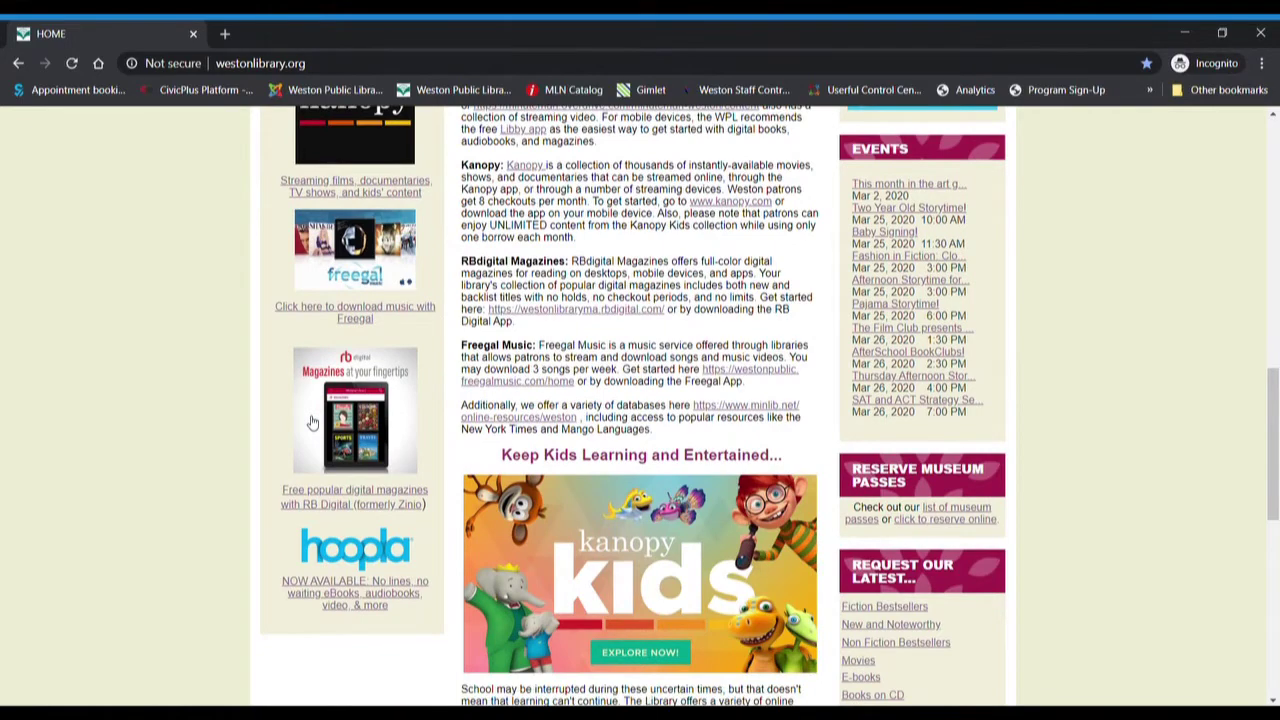
scroll(312, 423, up, 7)
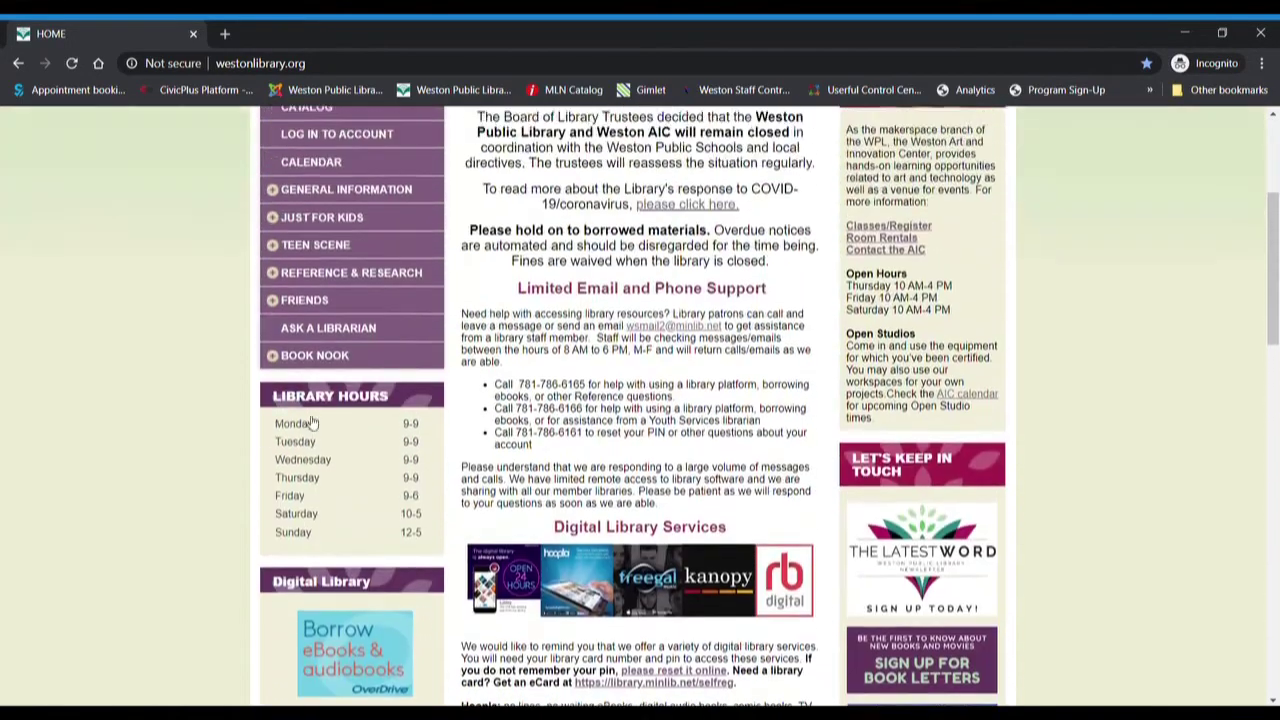
scroll(312, 423, up, 3)
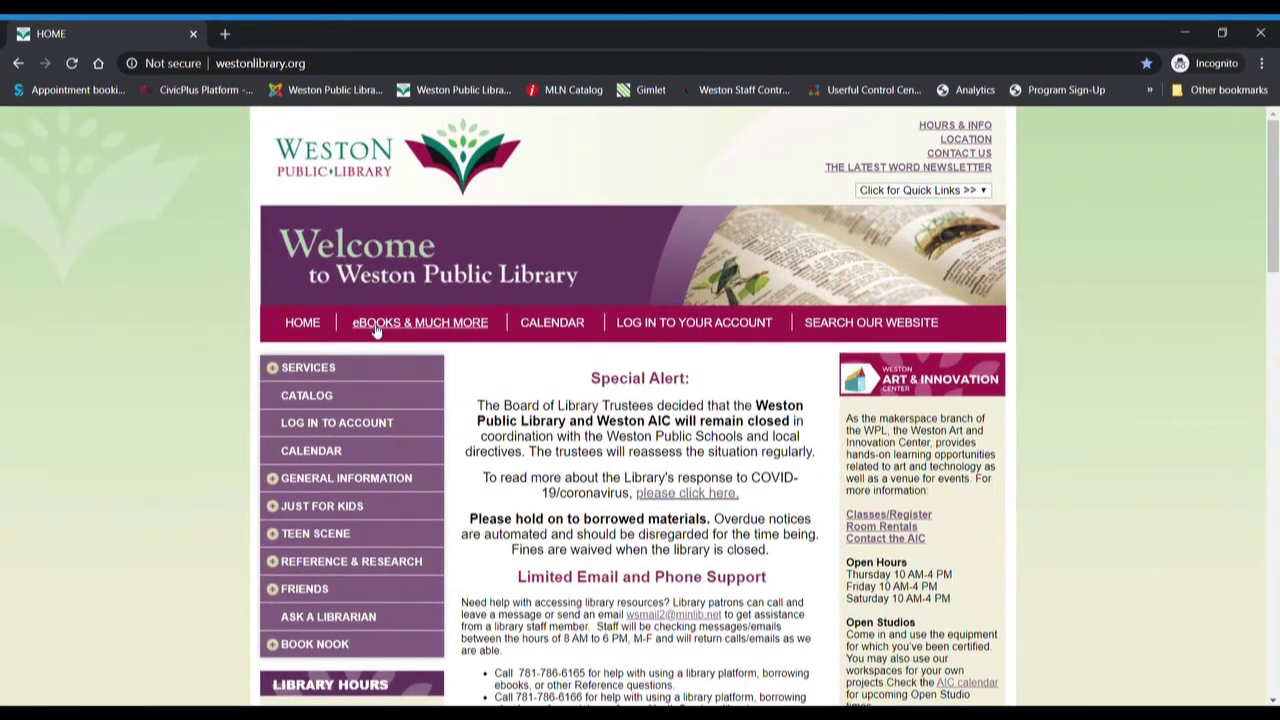
click(376, 326)
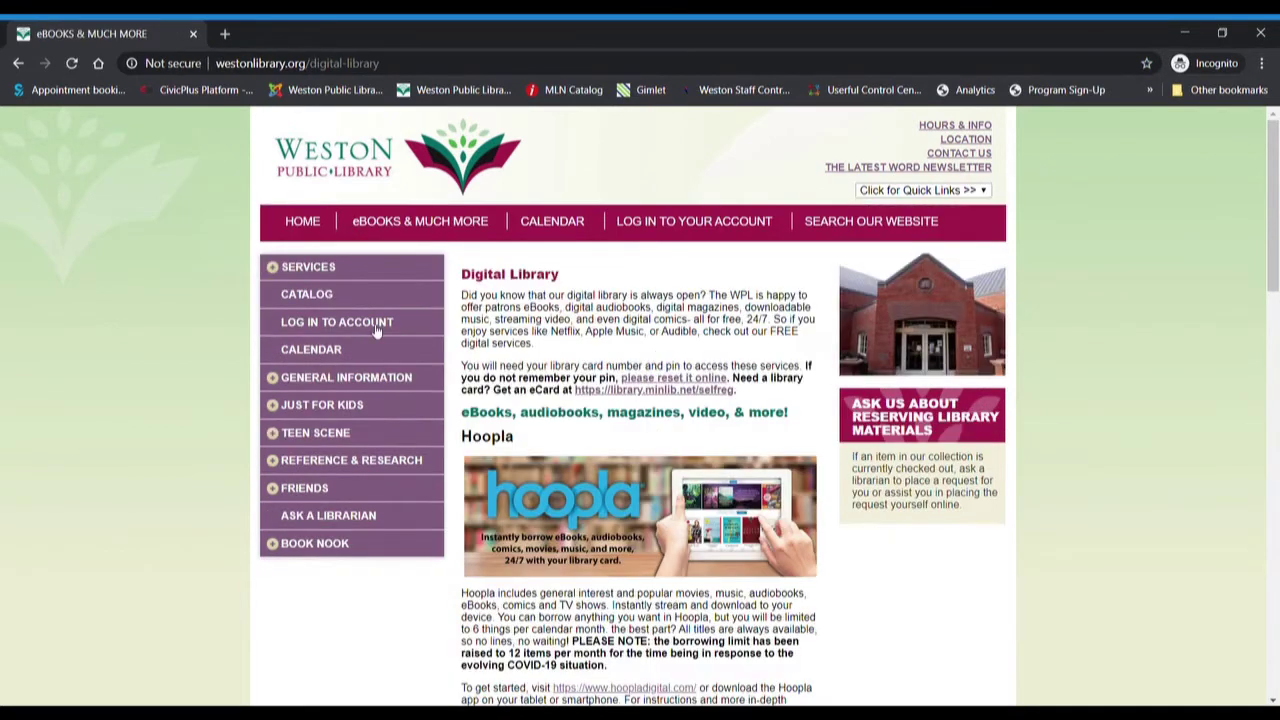
scroll(647, 505, down, 1)
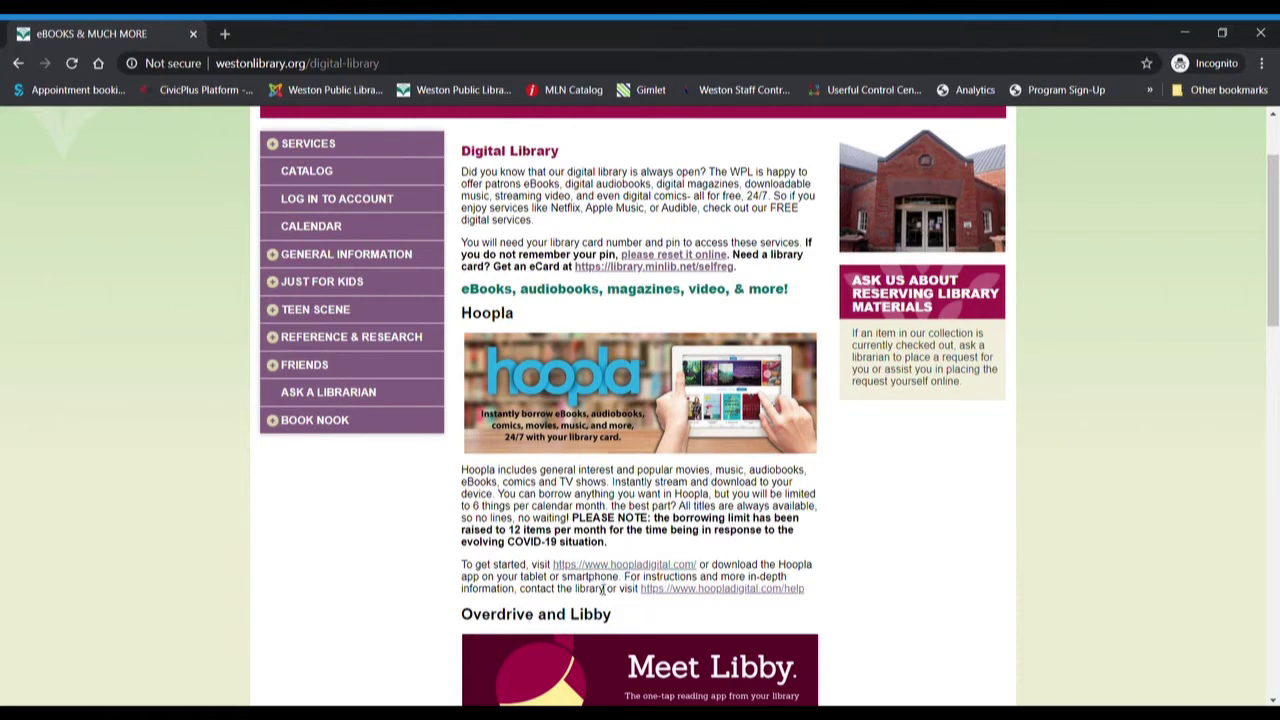
click(598, 565)
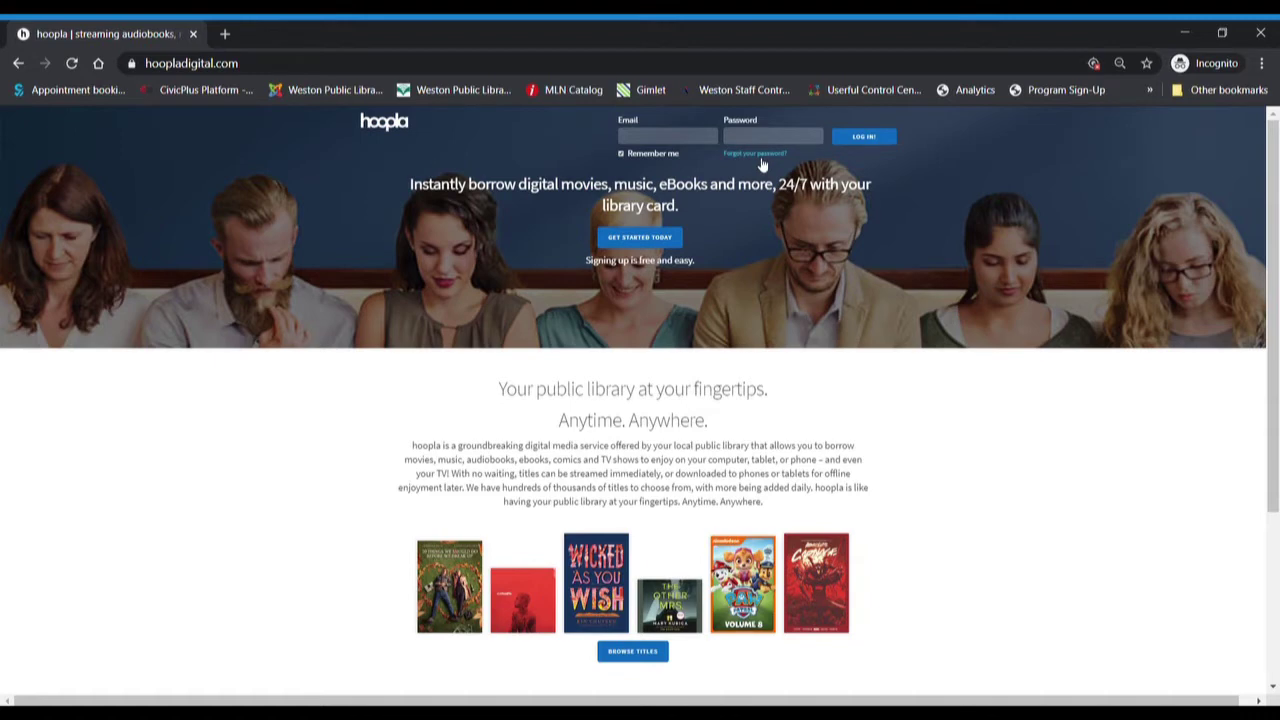
- Enter the account e-mail address and its confirmation, then the password and its confirmation
click(629, 241)
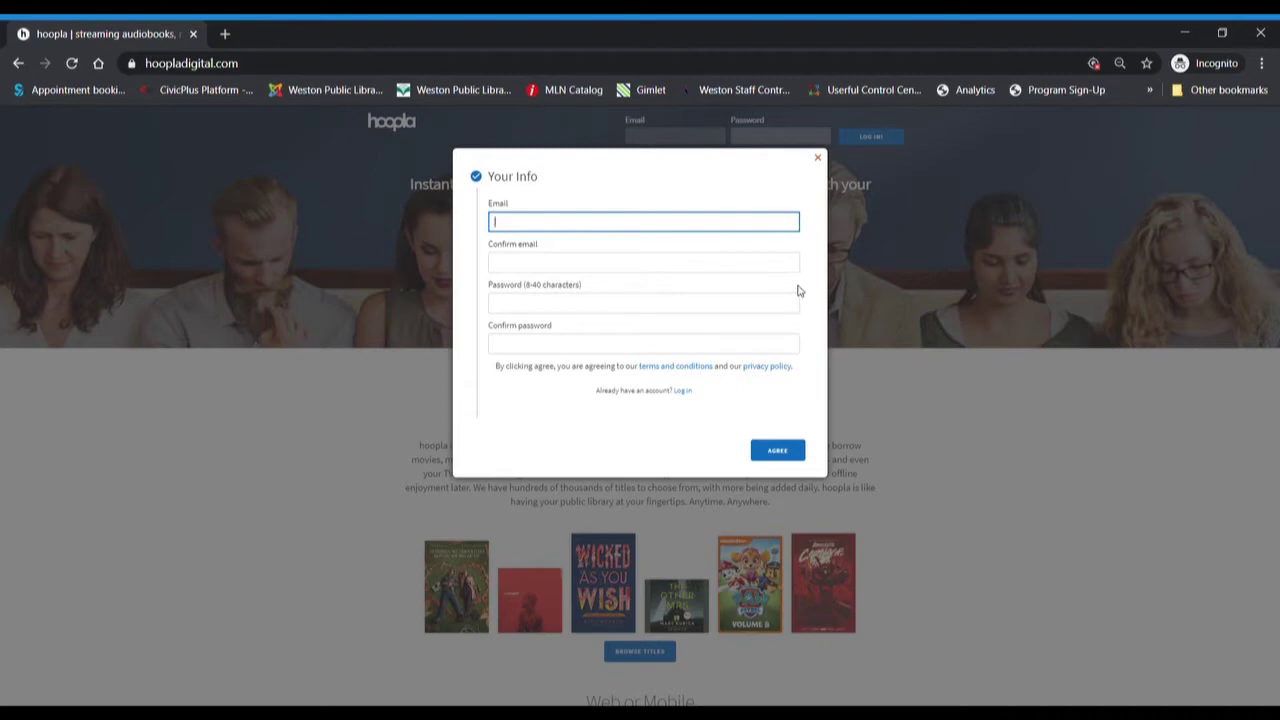
key(Tab)
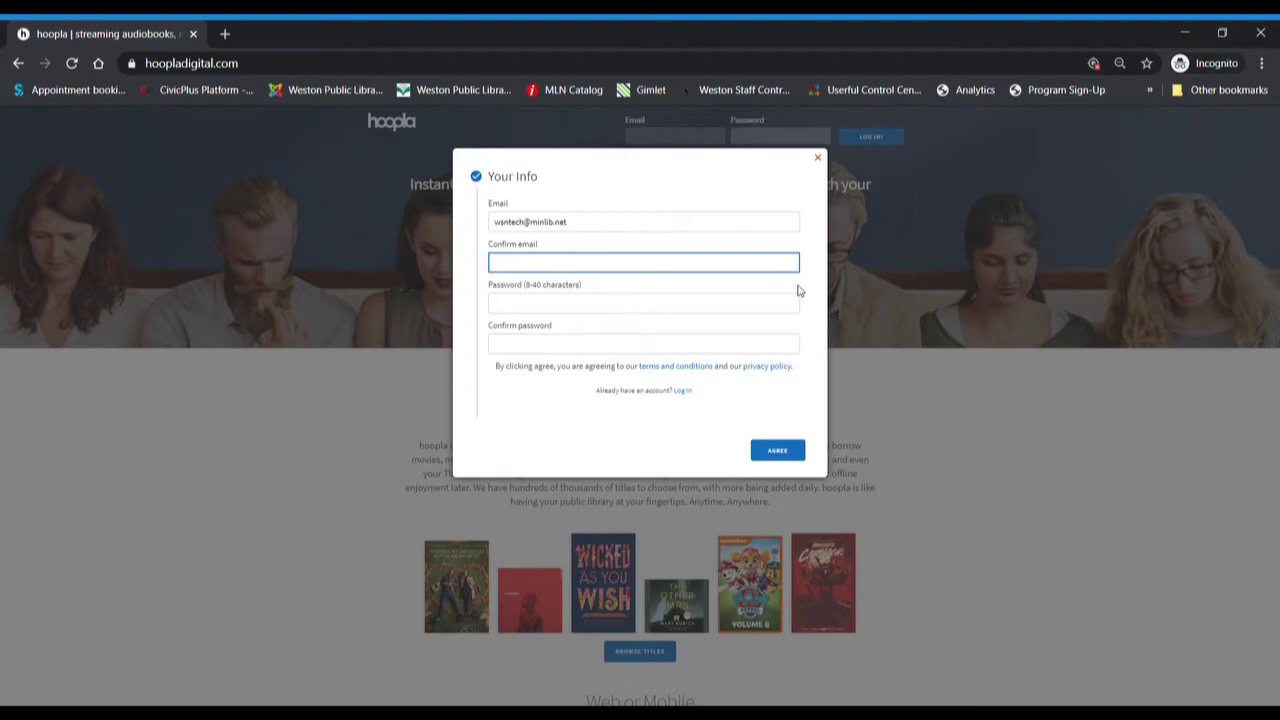
click(572, 309)
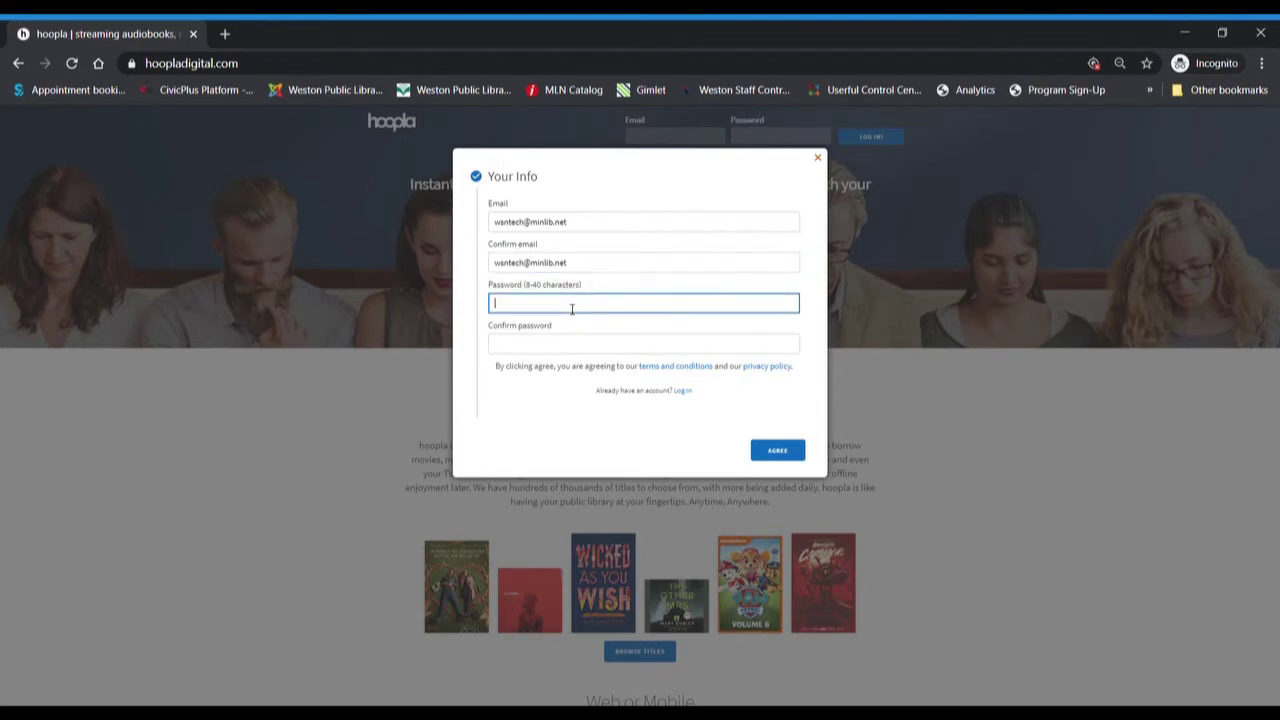
text(*********)
key(Tab)
text(*****)
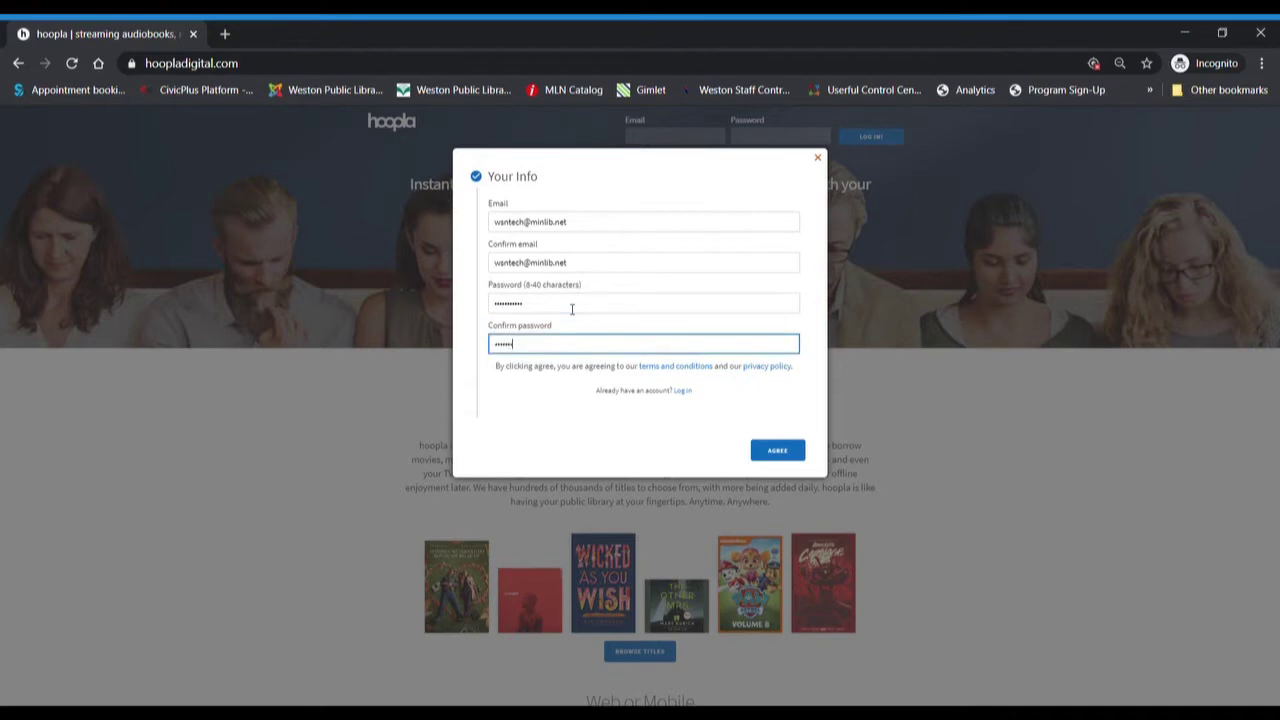
text(***)
- Agree to the account terms, search 'weston' and choose Weston Public Library (MA)
click(790, 449)
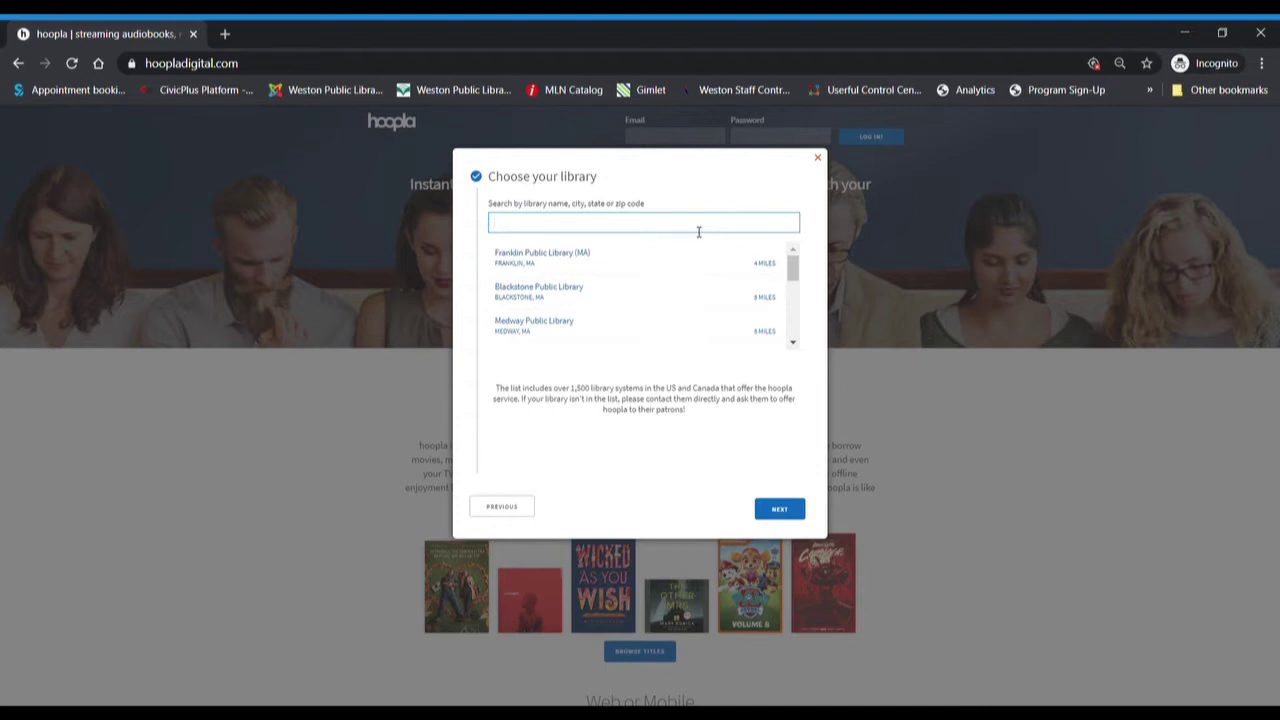
text(weston)
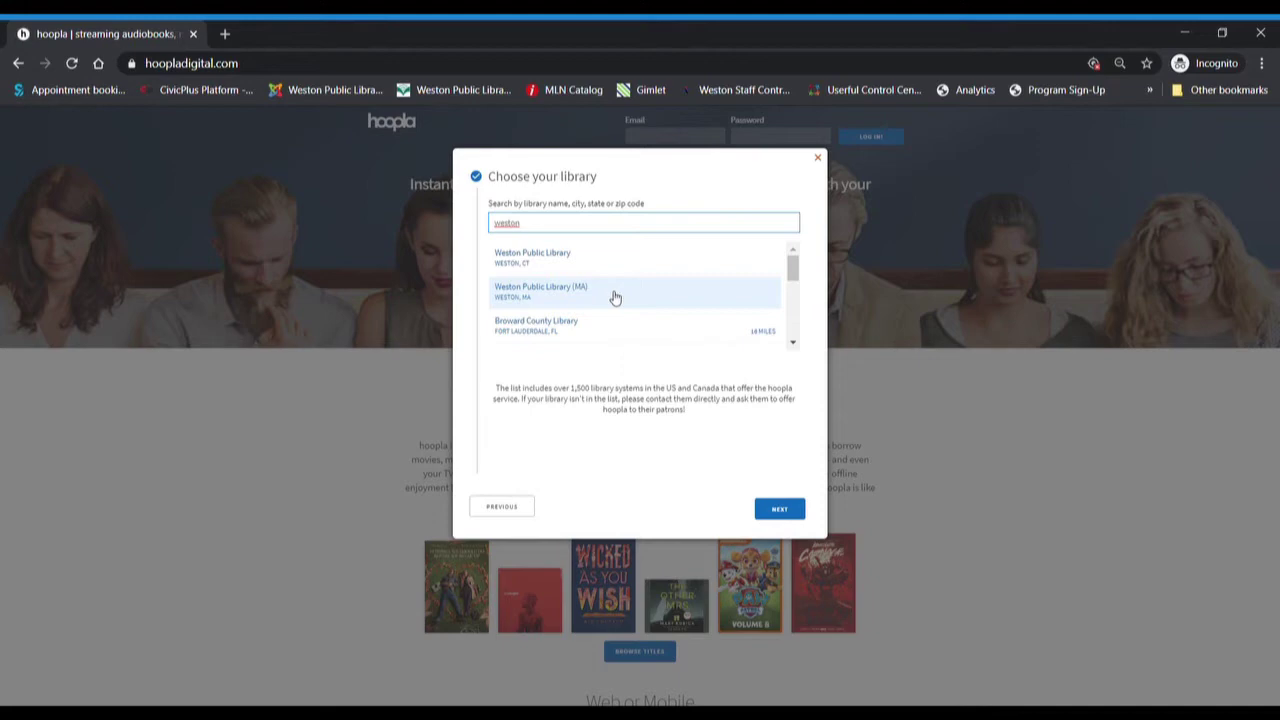
click(615, 298)
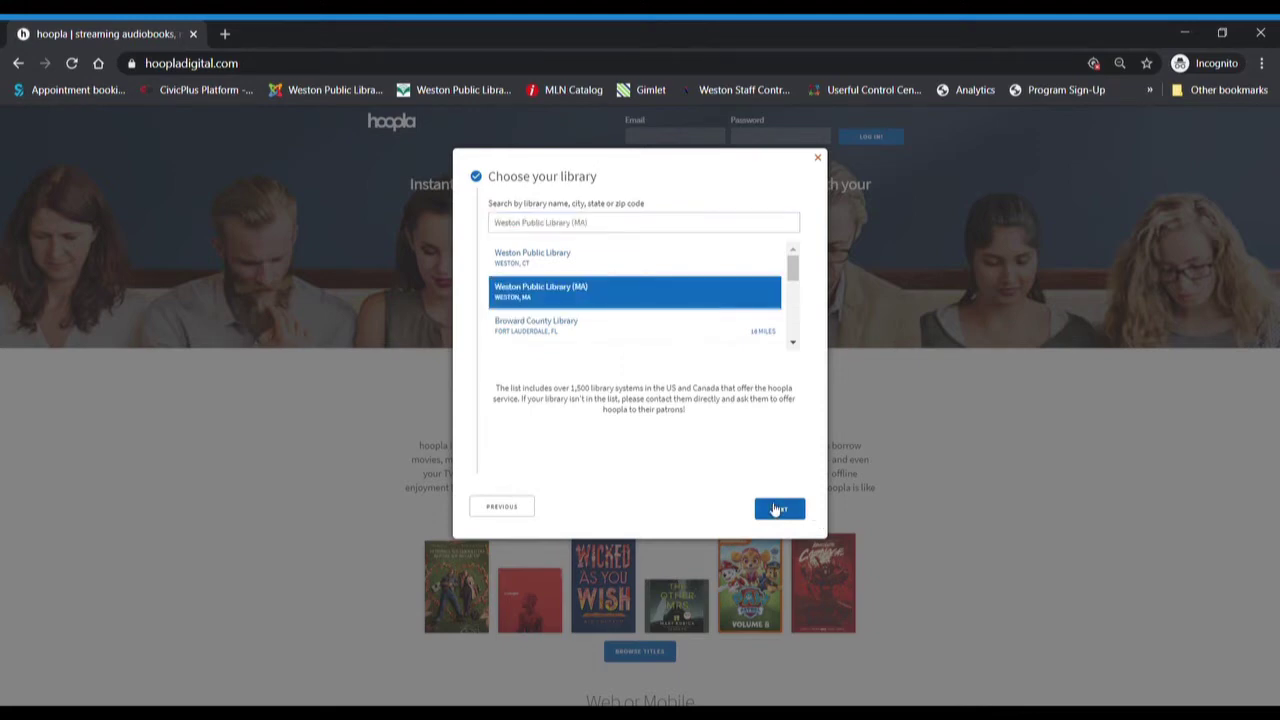
- Paste the library card number, re-entering it once, and submit with SIGN ME UP
click(779, 510)
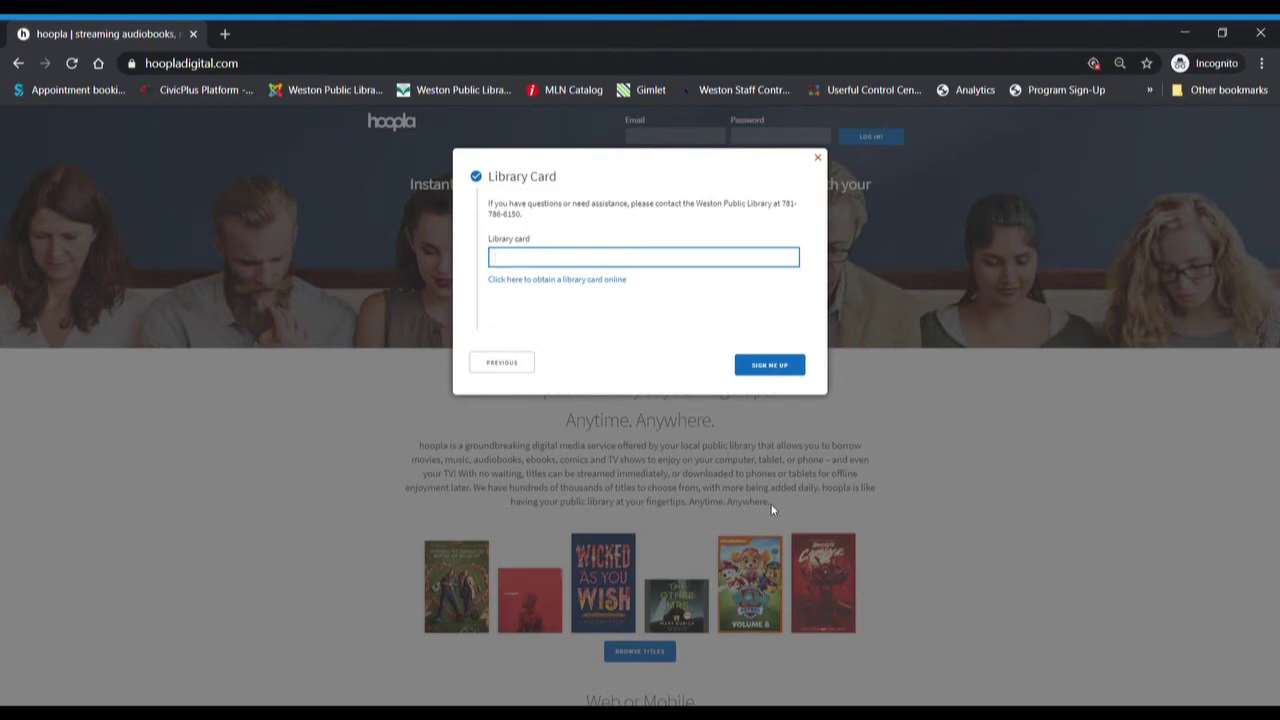
key(ctrl+v)
click(770, 365)
key(ctrl+v)
click(769, 364)
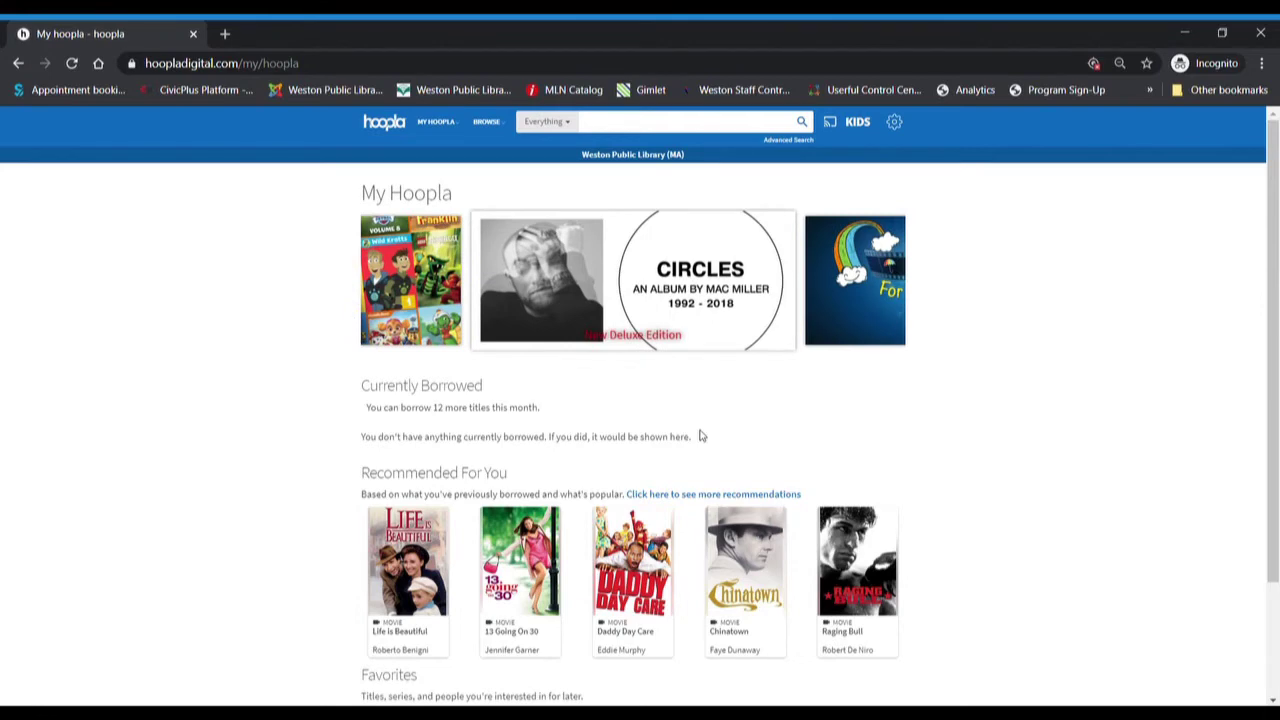
- Scroll the My Hoopla page to review Currently Borrowed, Recommended and Favorites
scroll(700, 436, down, 2)
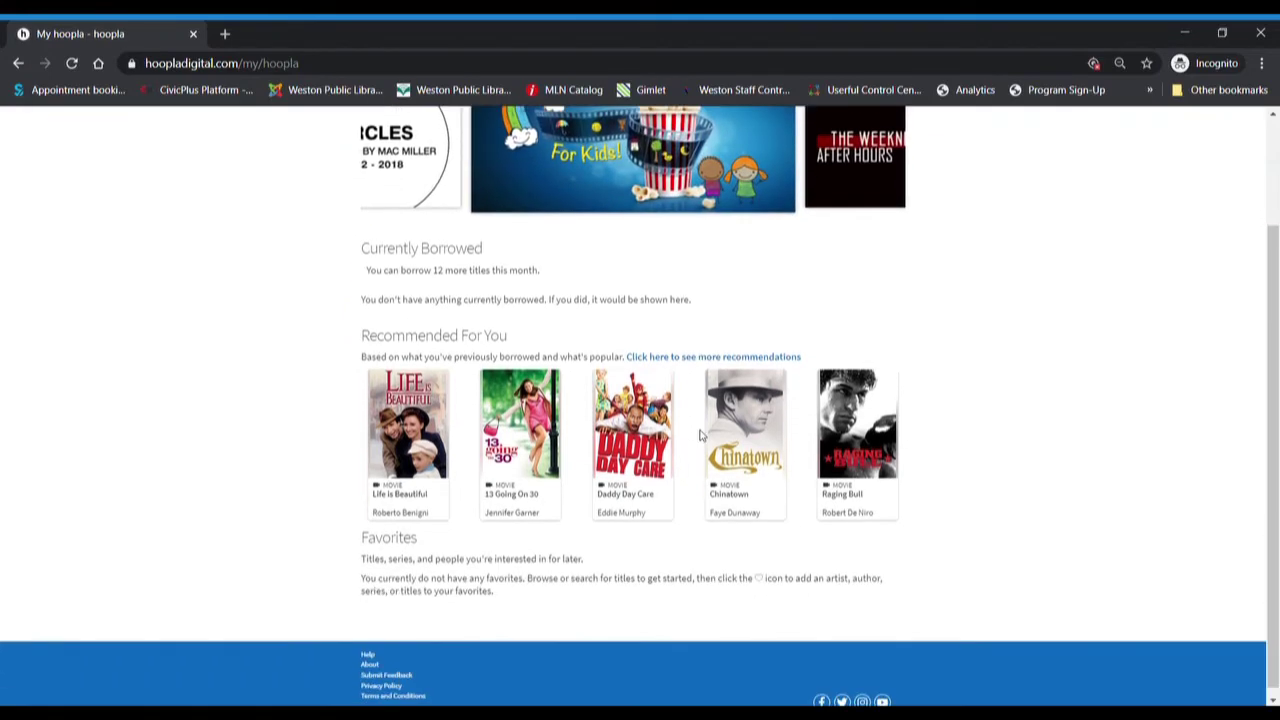
scroll(700, 436, up, 2)
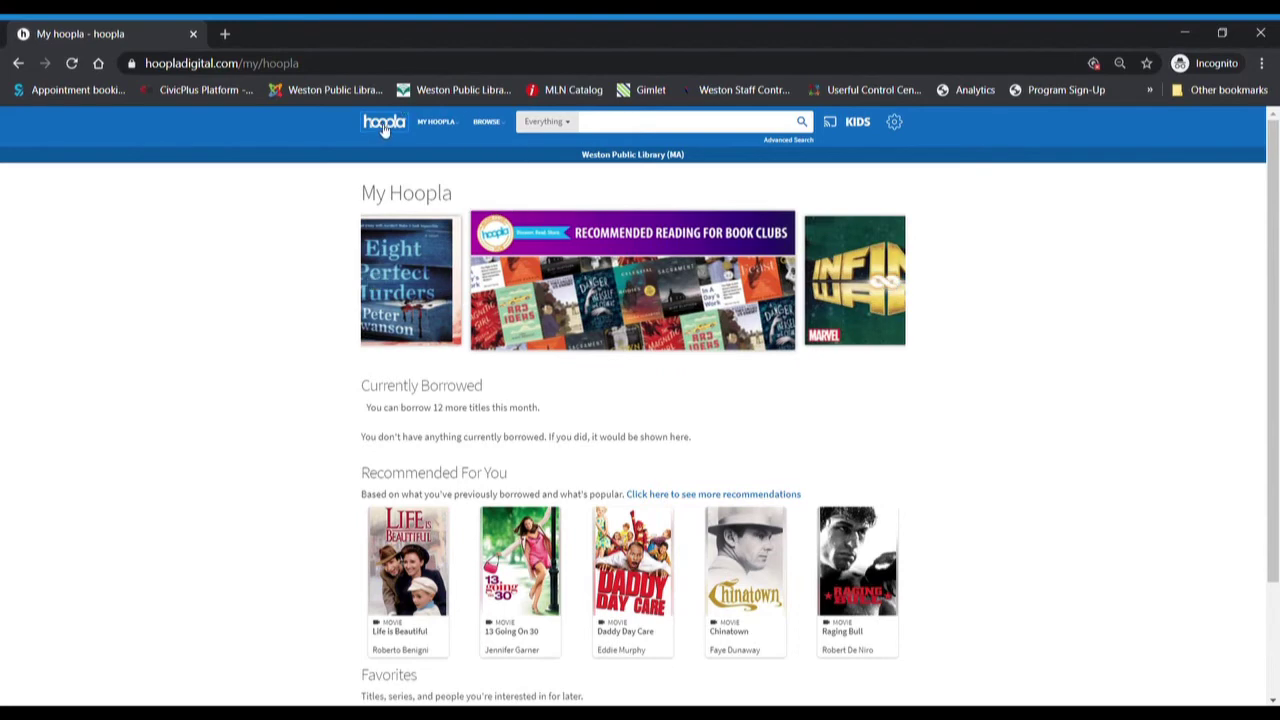
- Open Audiobooks from the BROWSE menu and scroll through the popular titles grid
mouse_move(445, 125)
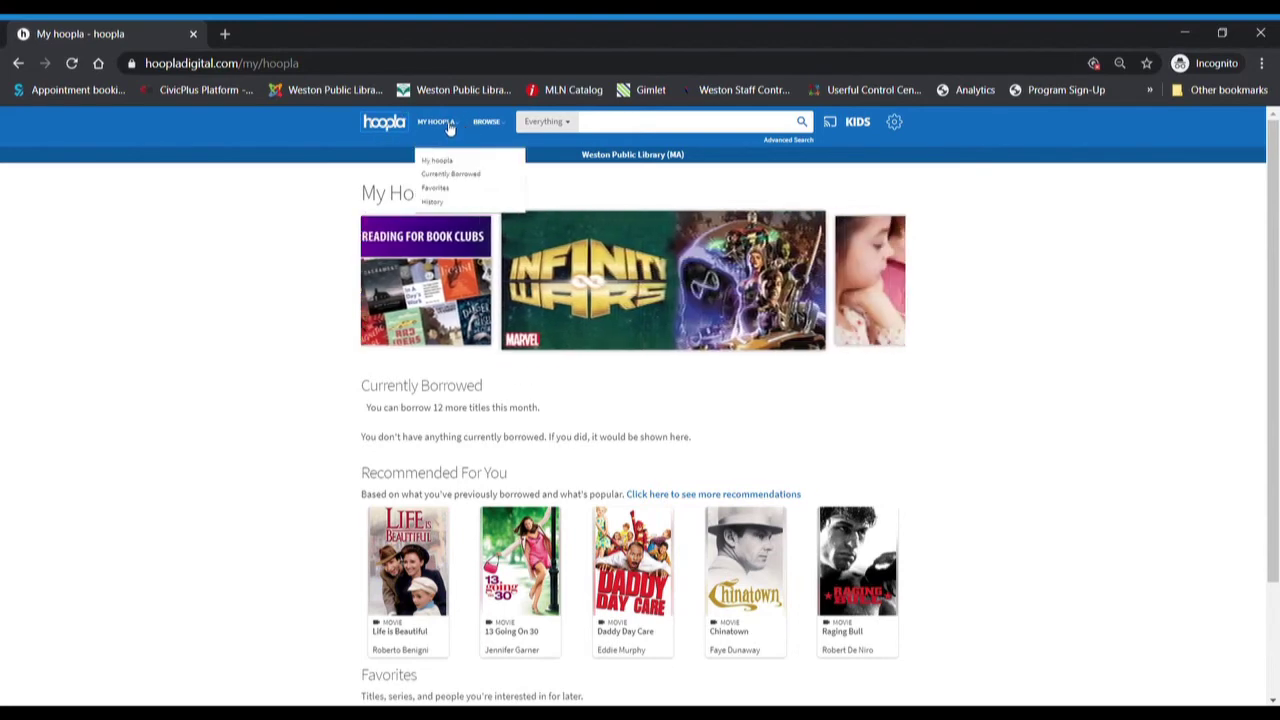
mouse_move(486, 123)
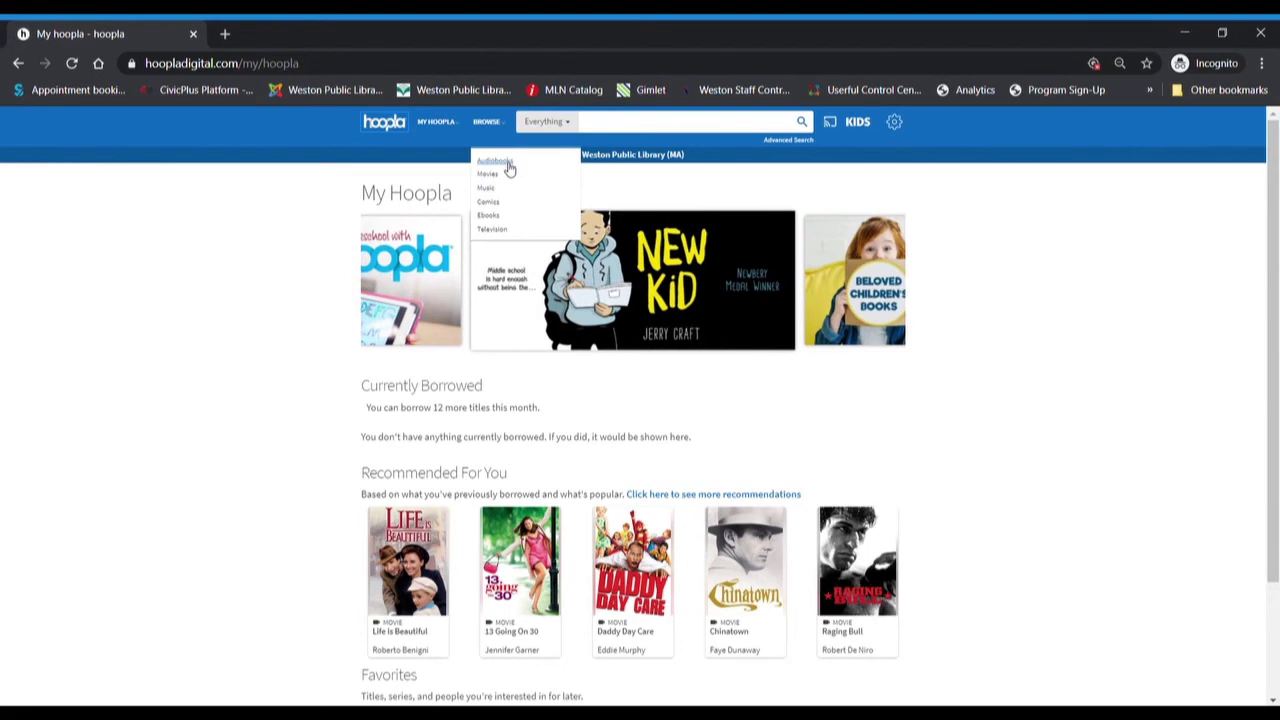
click(507, 164)
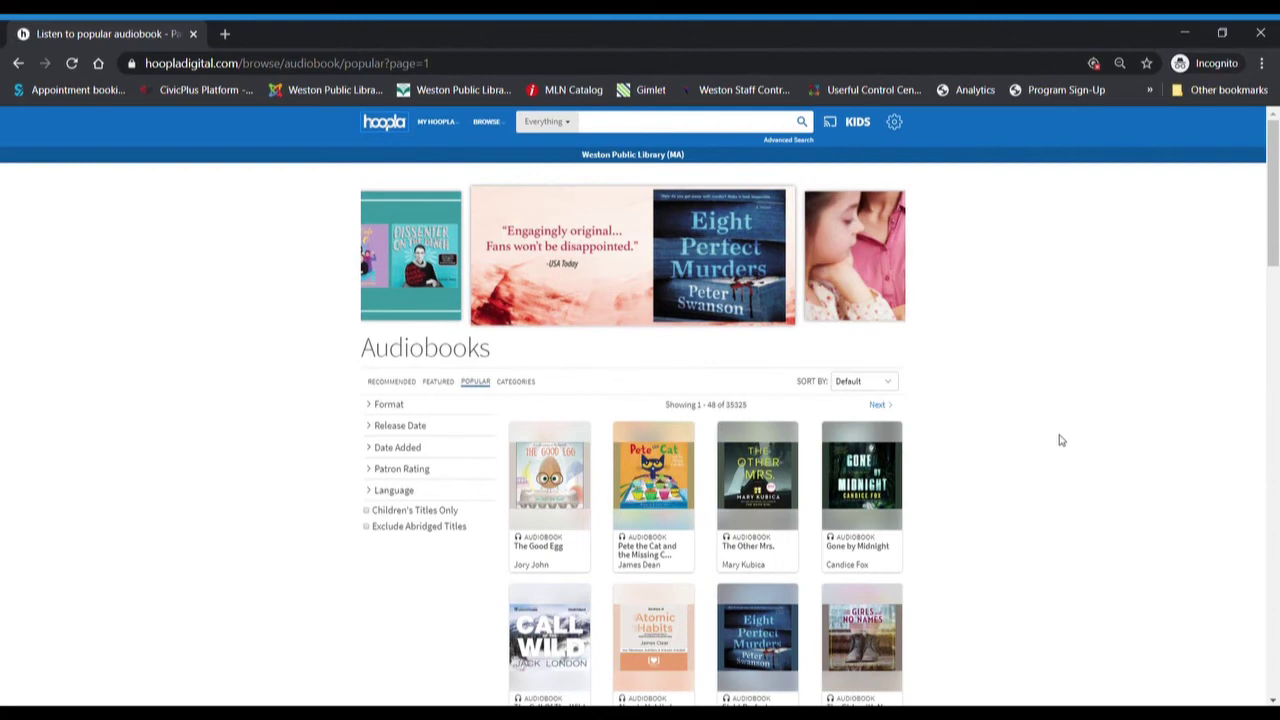
scroll(1061, 440, down, 1)
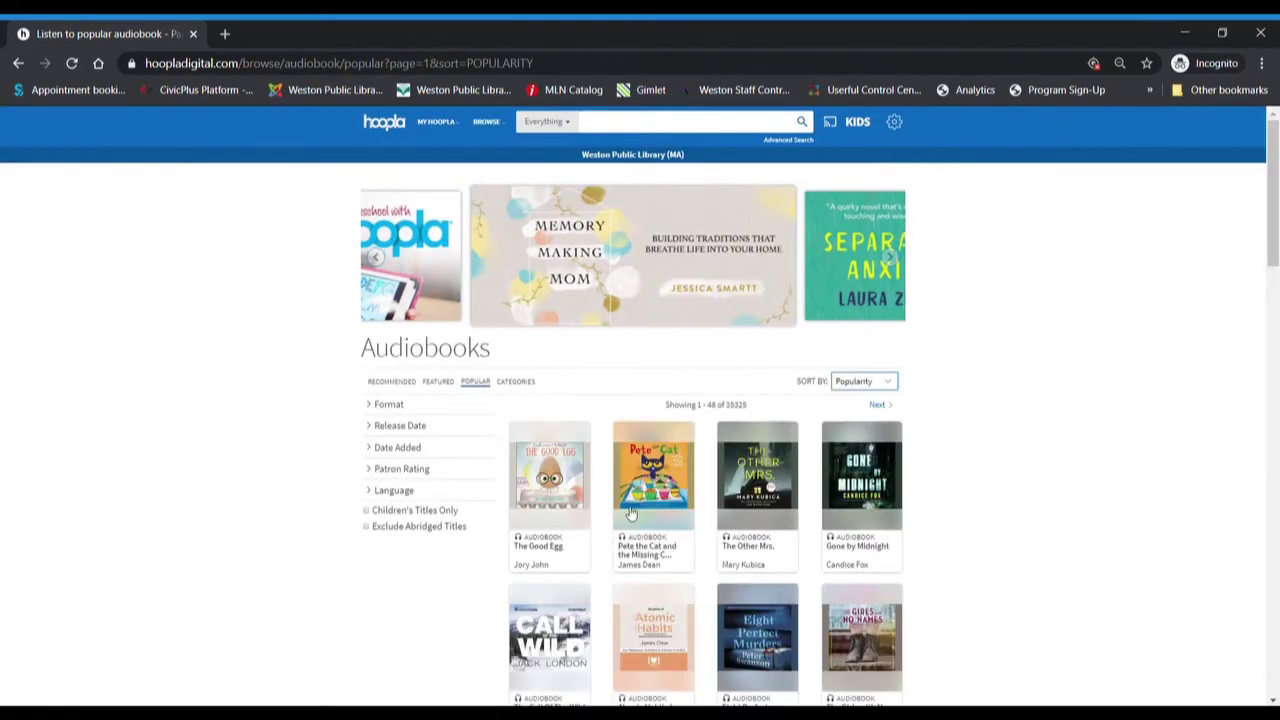
scroll(910, 498, down, 2)
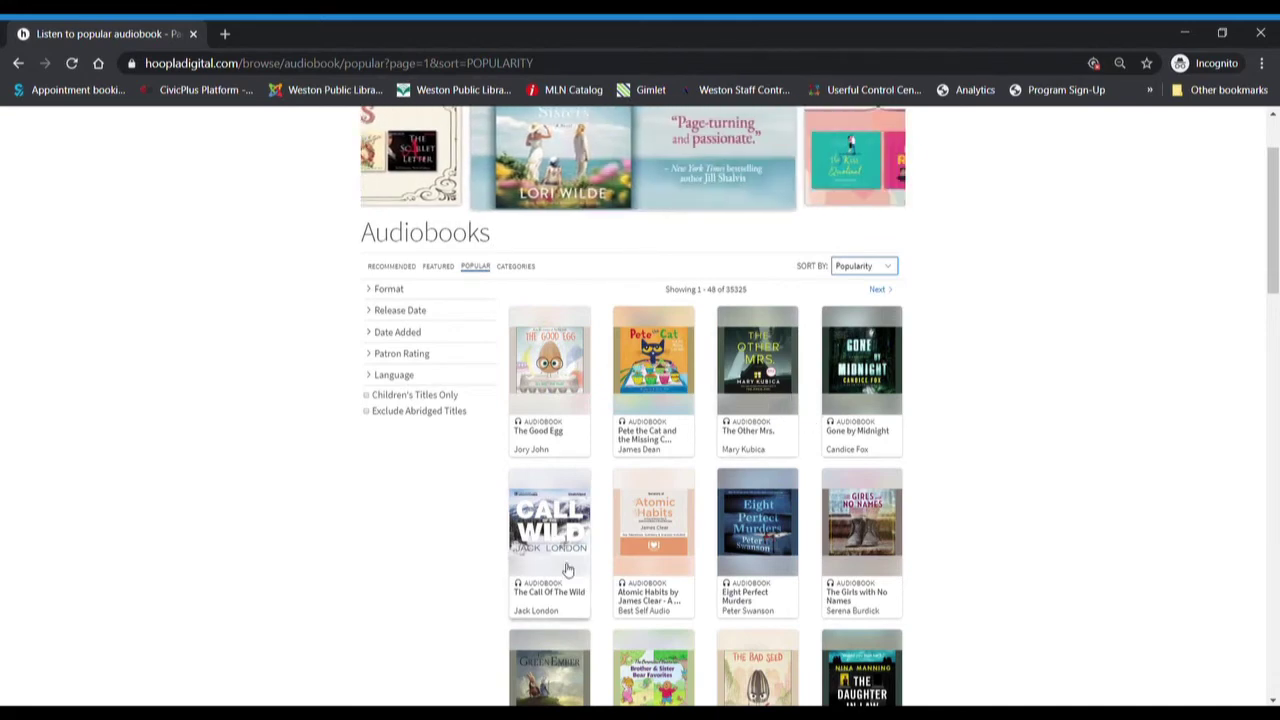
scroll(567, 569, down, 1)
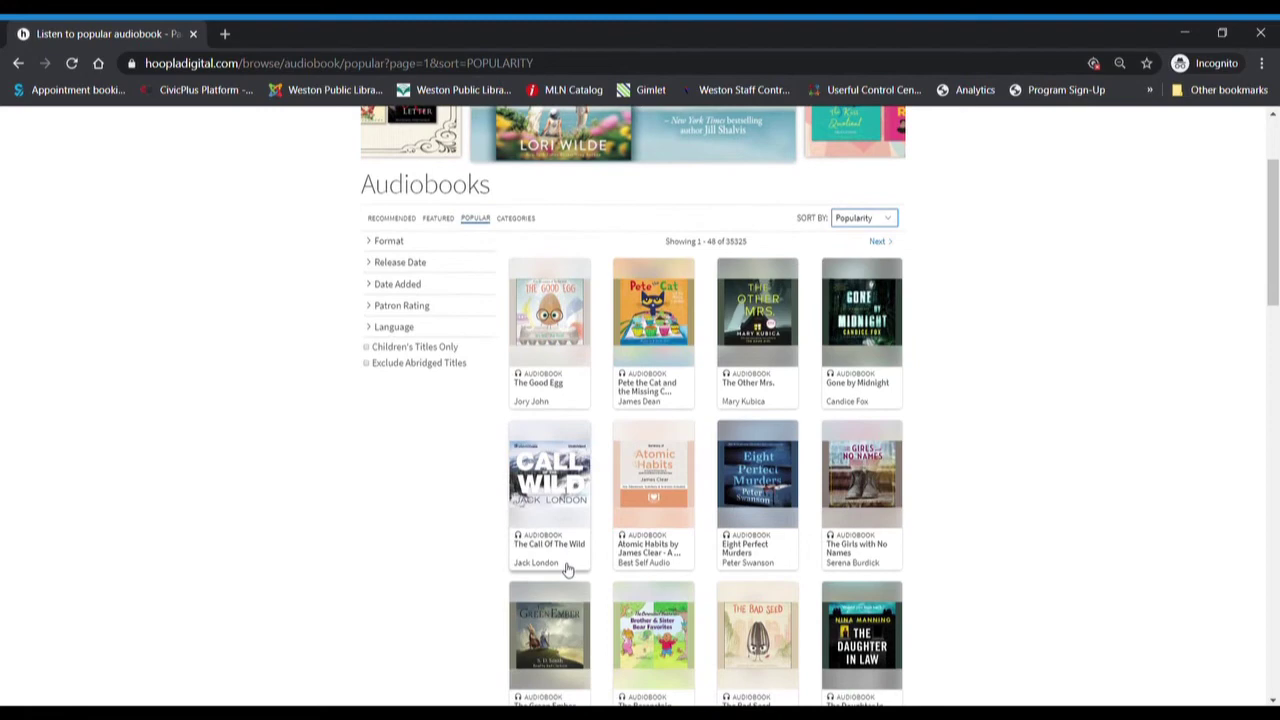
scroll(567, 569, down, 1)
scroll(567, 569, down, 4)
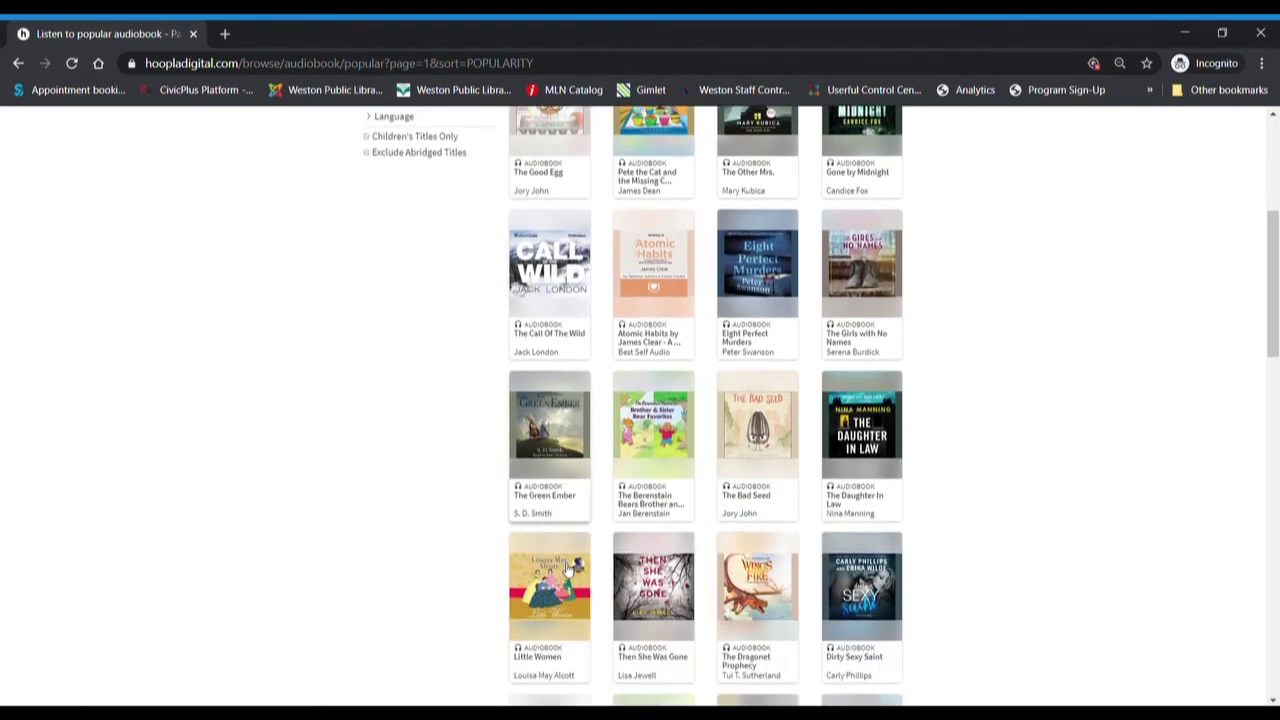
scroll(567, 569, up, 5)
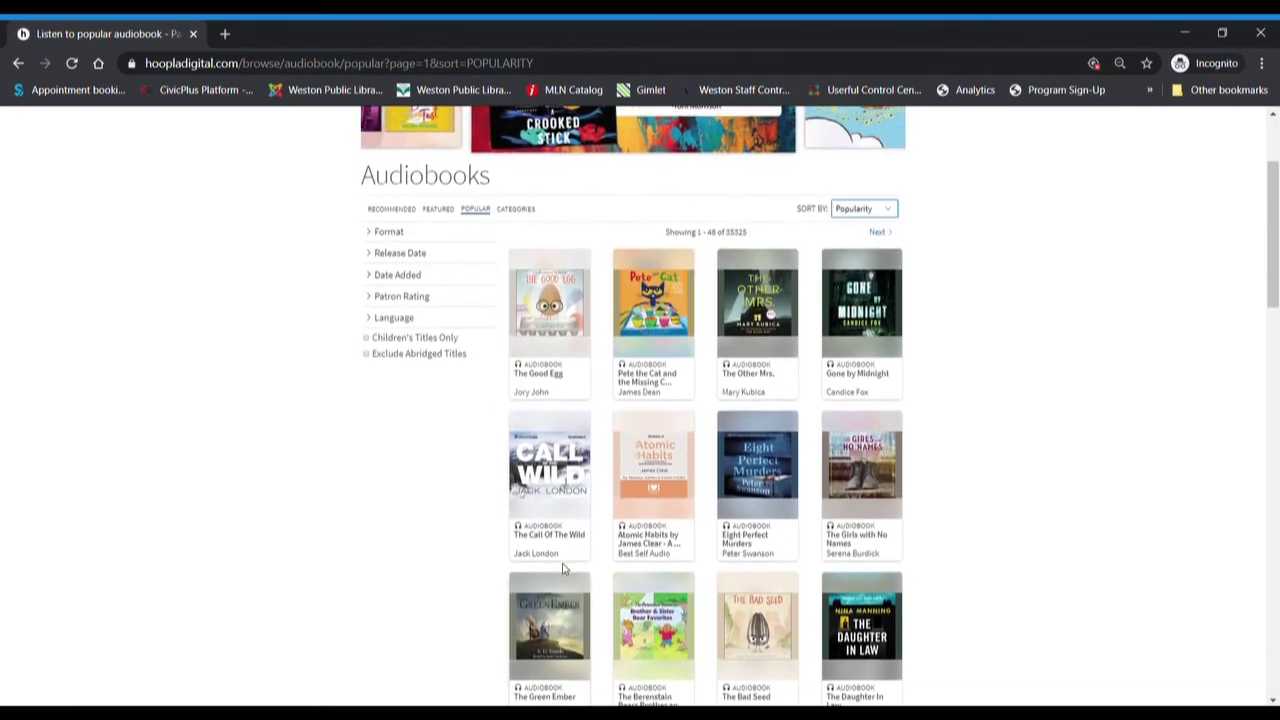
scroll(566, 569, up, 3)
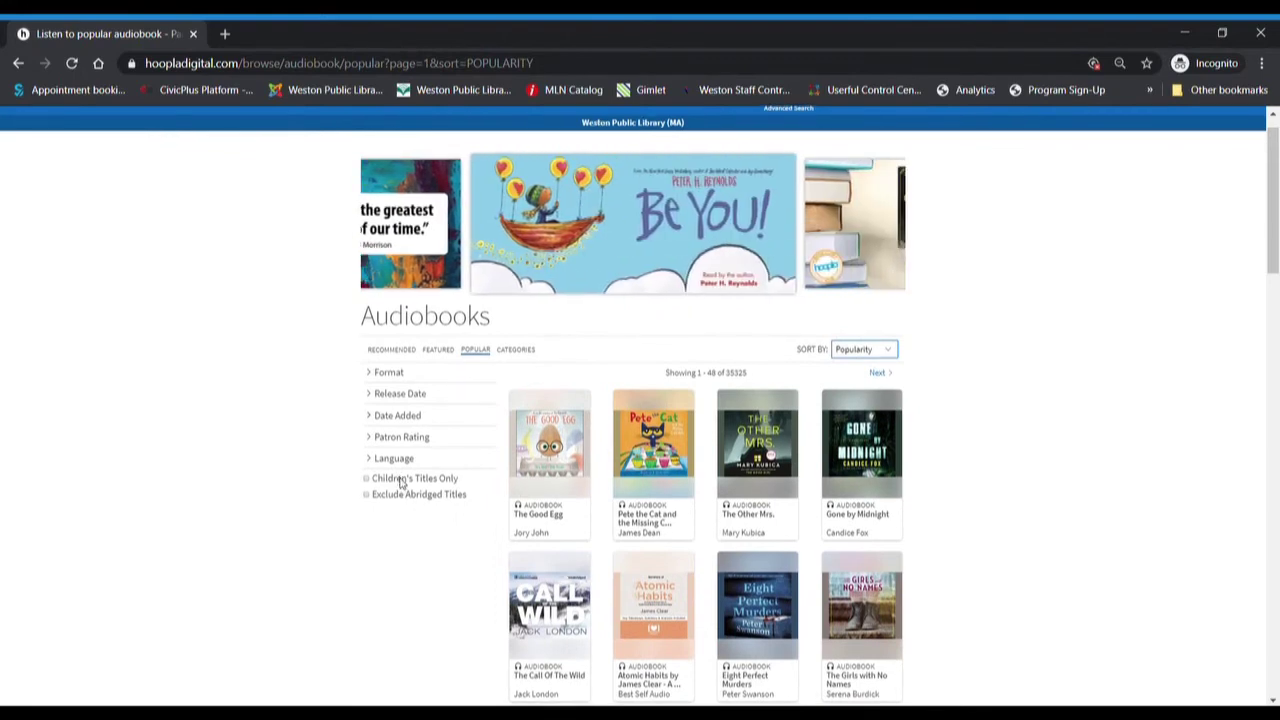
- Show the audiobook categories and pick FICTION, listing 5832 titles
click(519, 355)
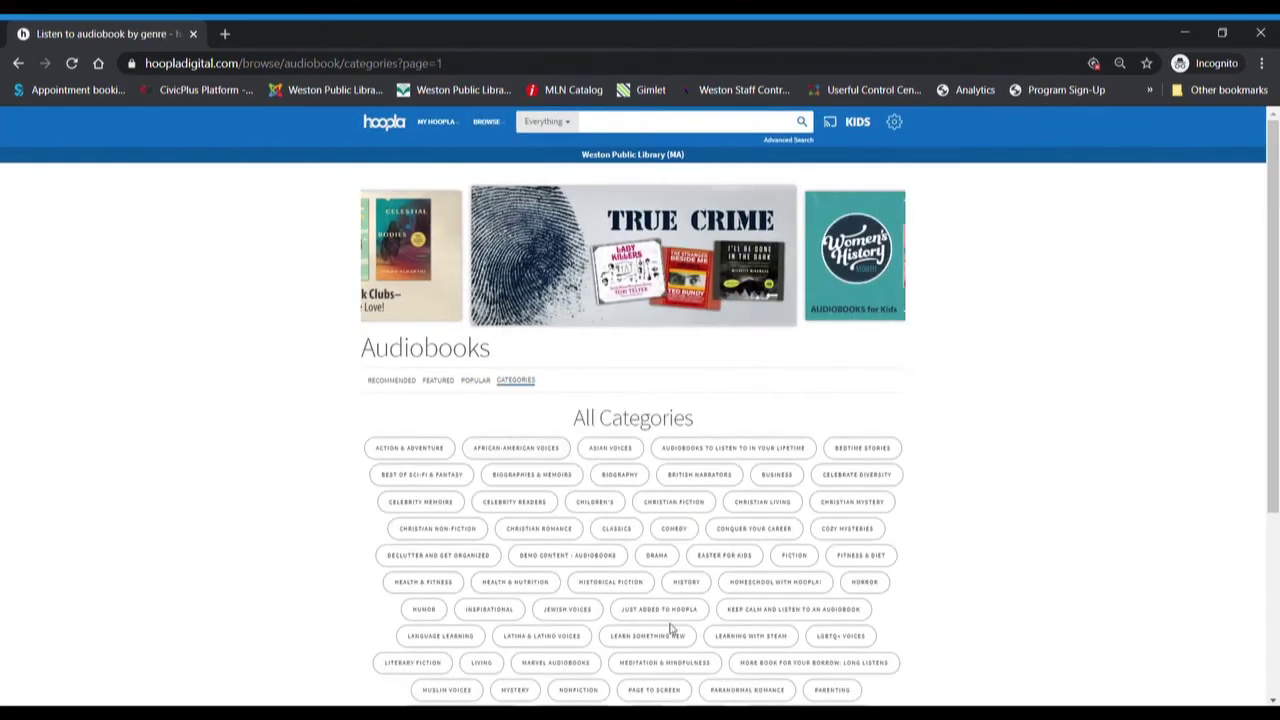
scroll(670, 628, down, 2)
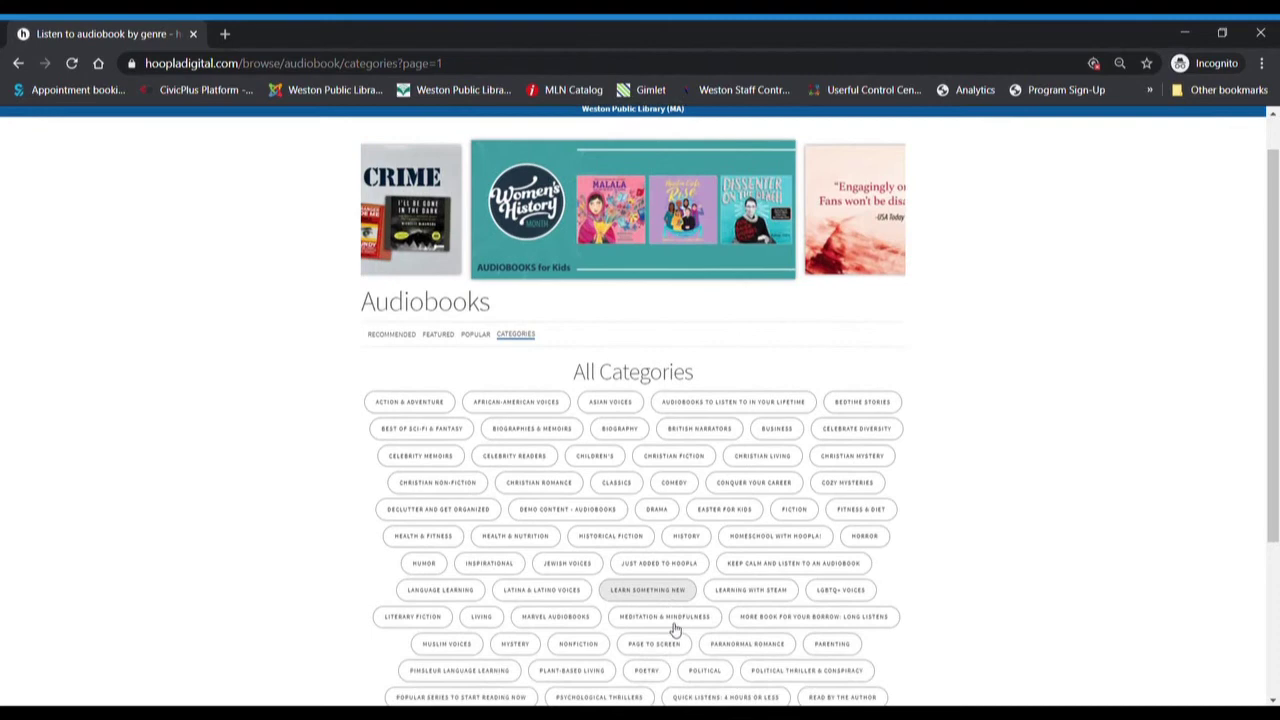
scroll(674, 628, down, 1)
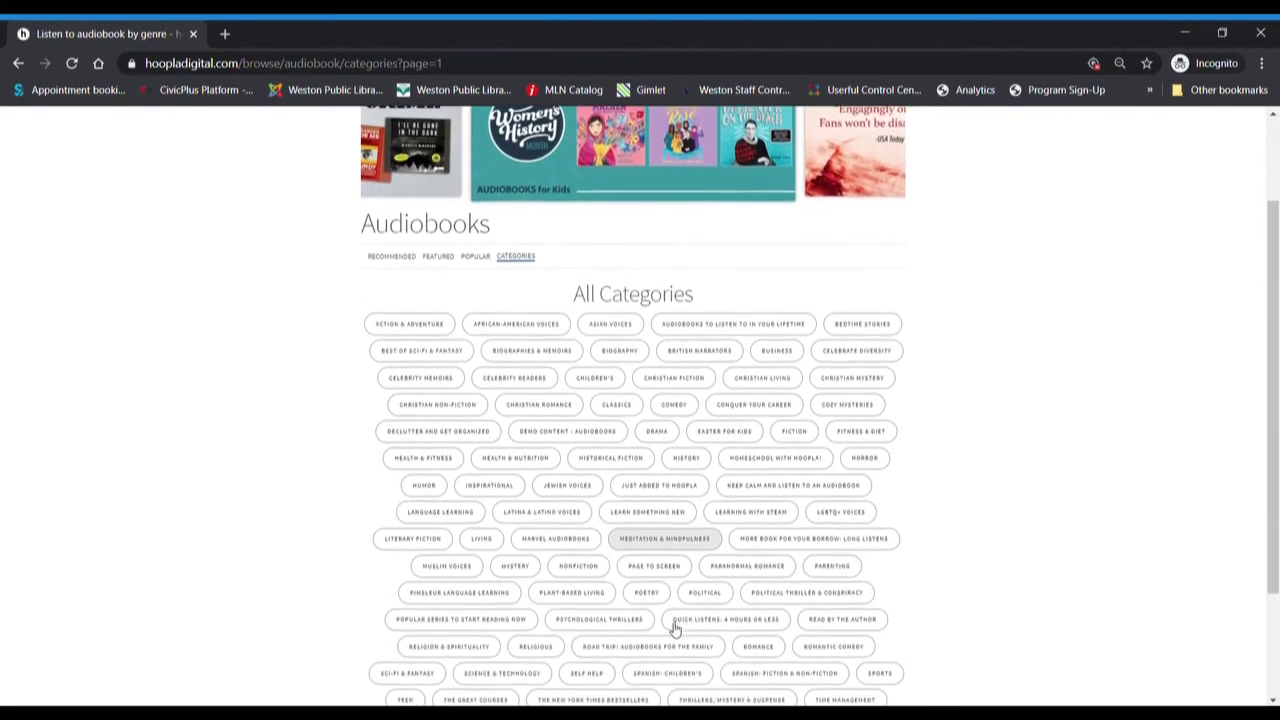
click(794, 431)
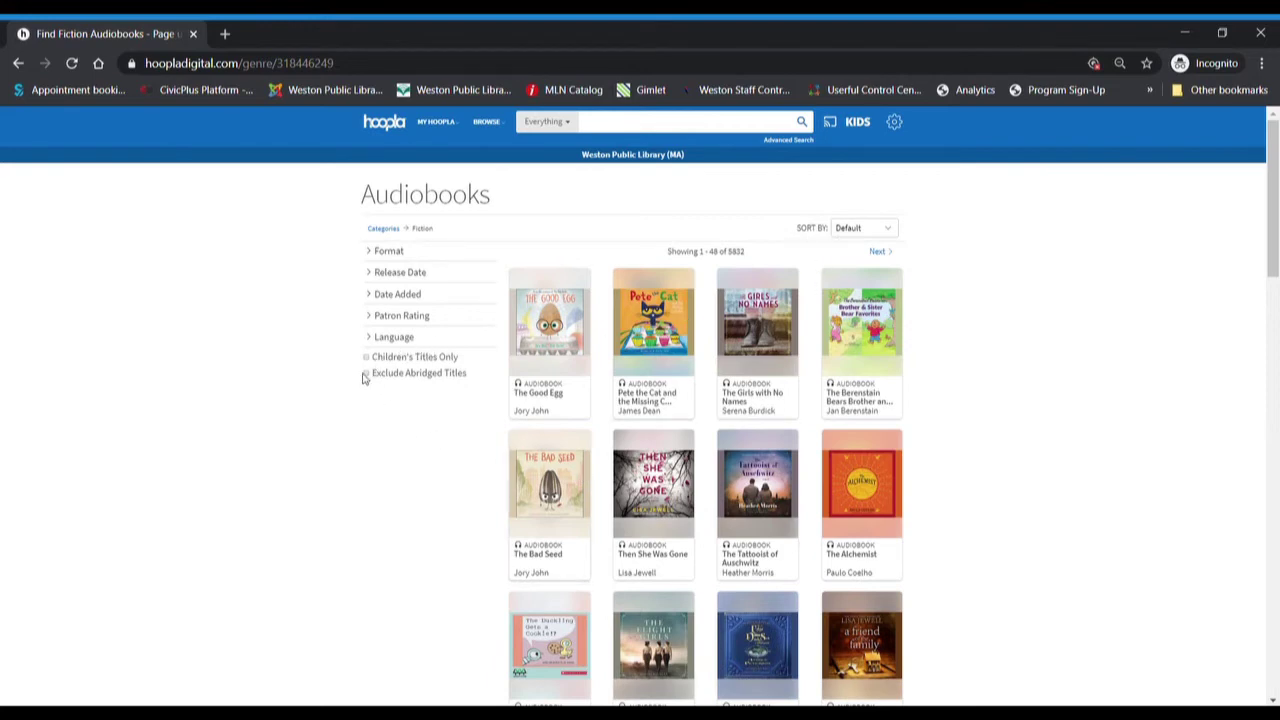
- Apply Exclude Abridged Titles to the Fiction audiobooks and scan the 5577 results
click(365, 374)
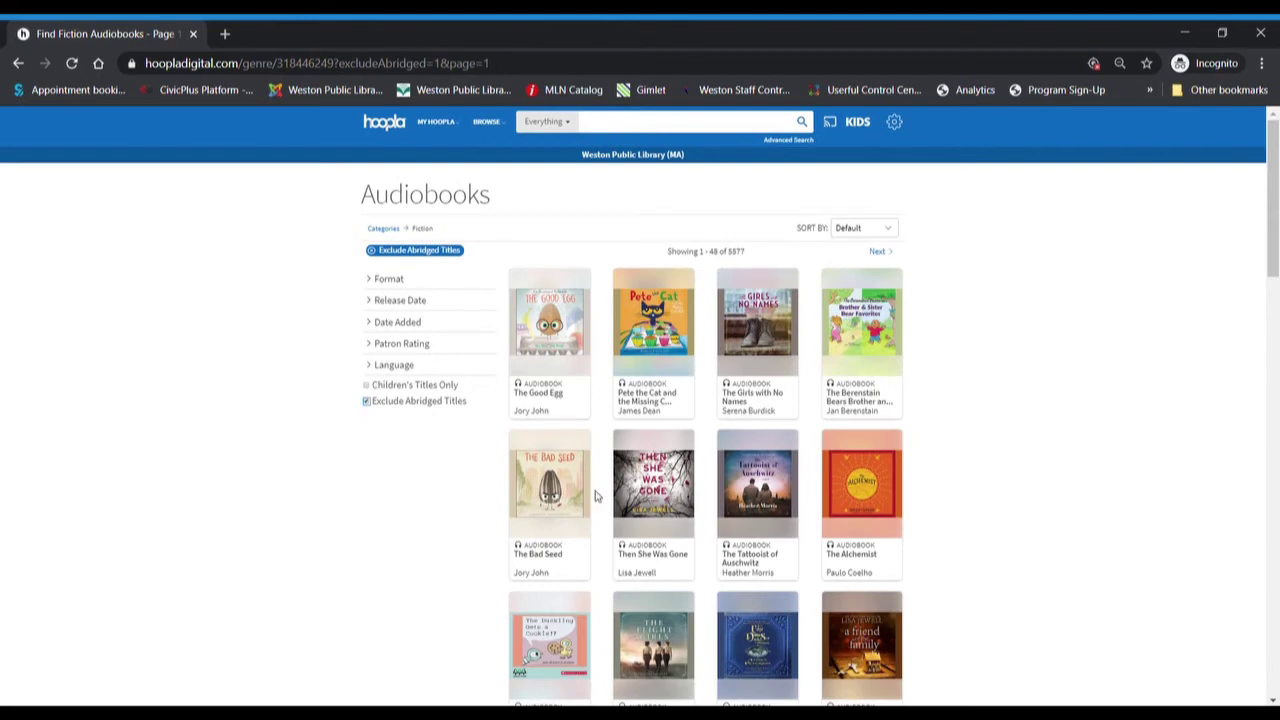
scroll(597, 496, down, 1)
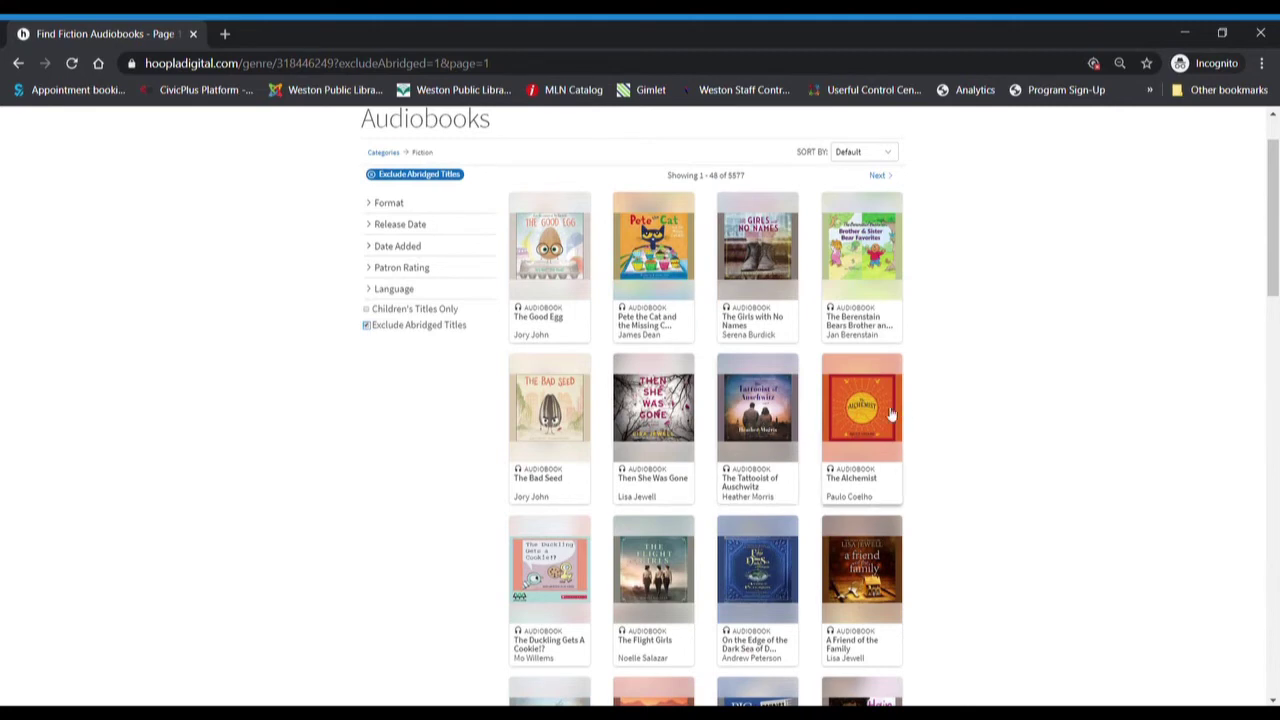
scroll(893, 413, down, 2)
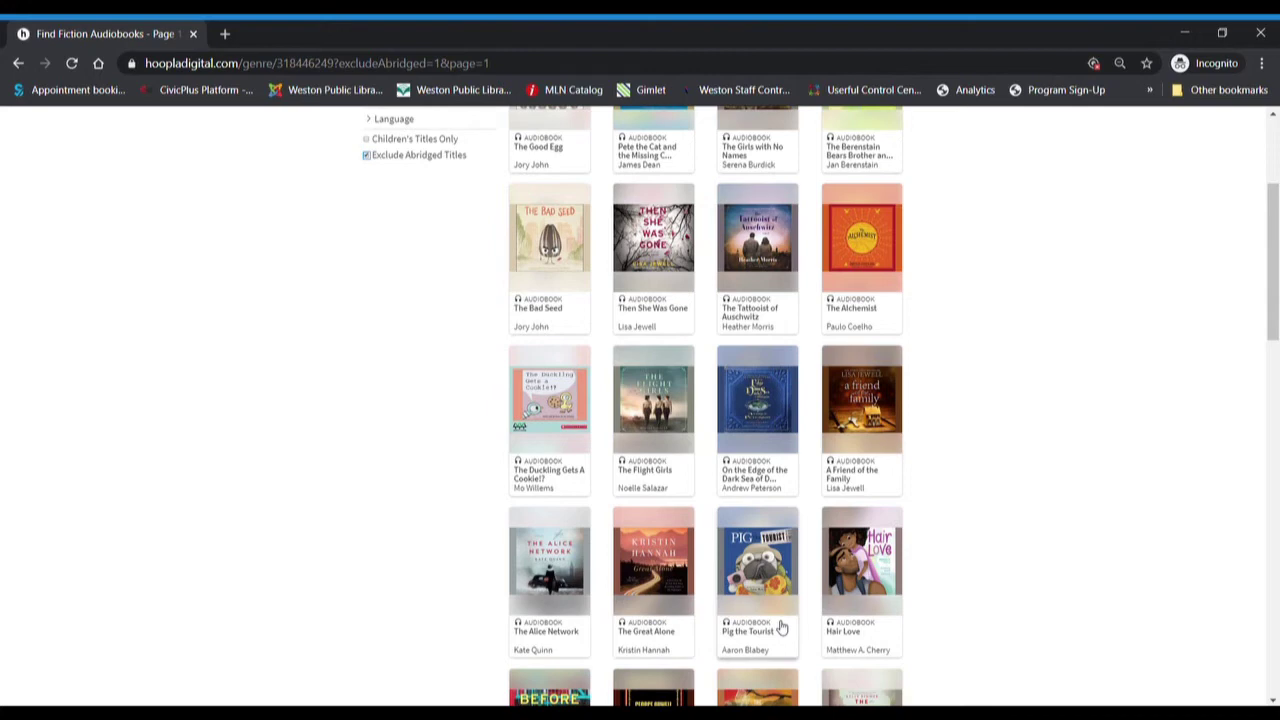
scroll(782, 627, down, 2)
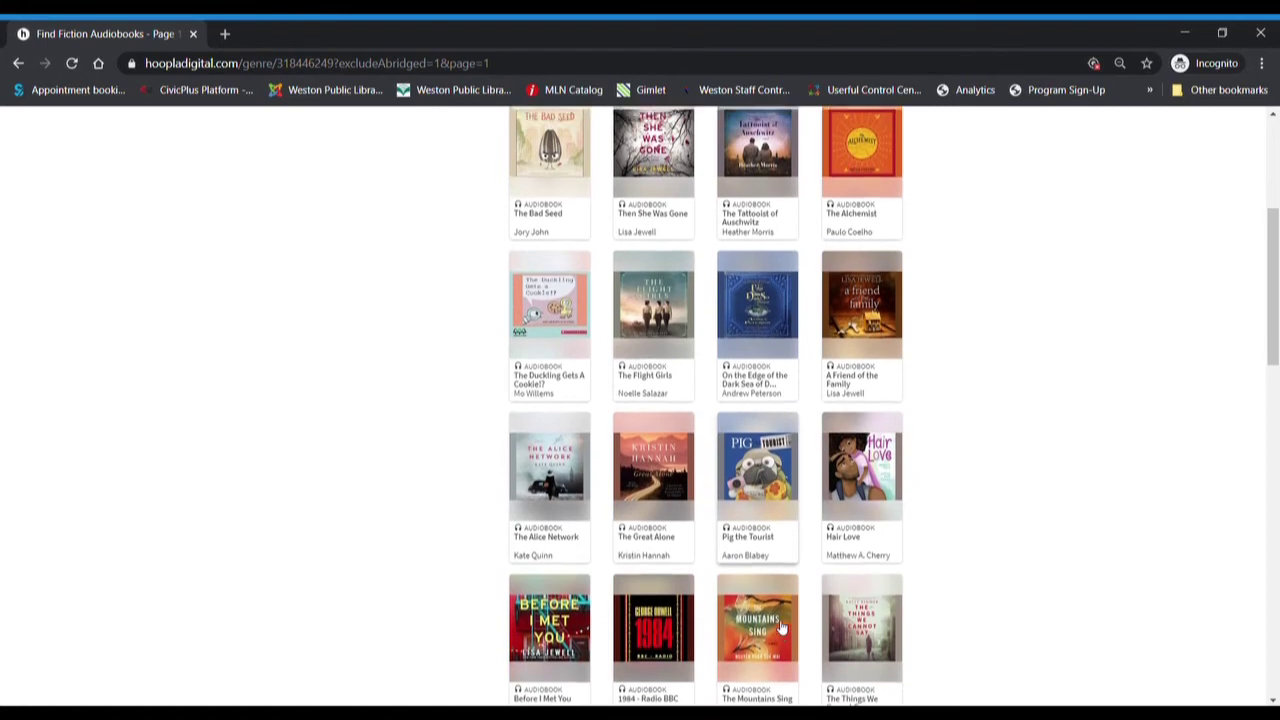
scroll(782, 627, up, 1)
scroll(782, 627, up, 3)
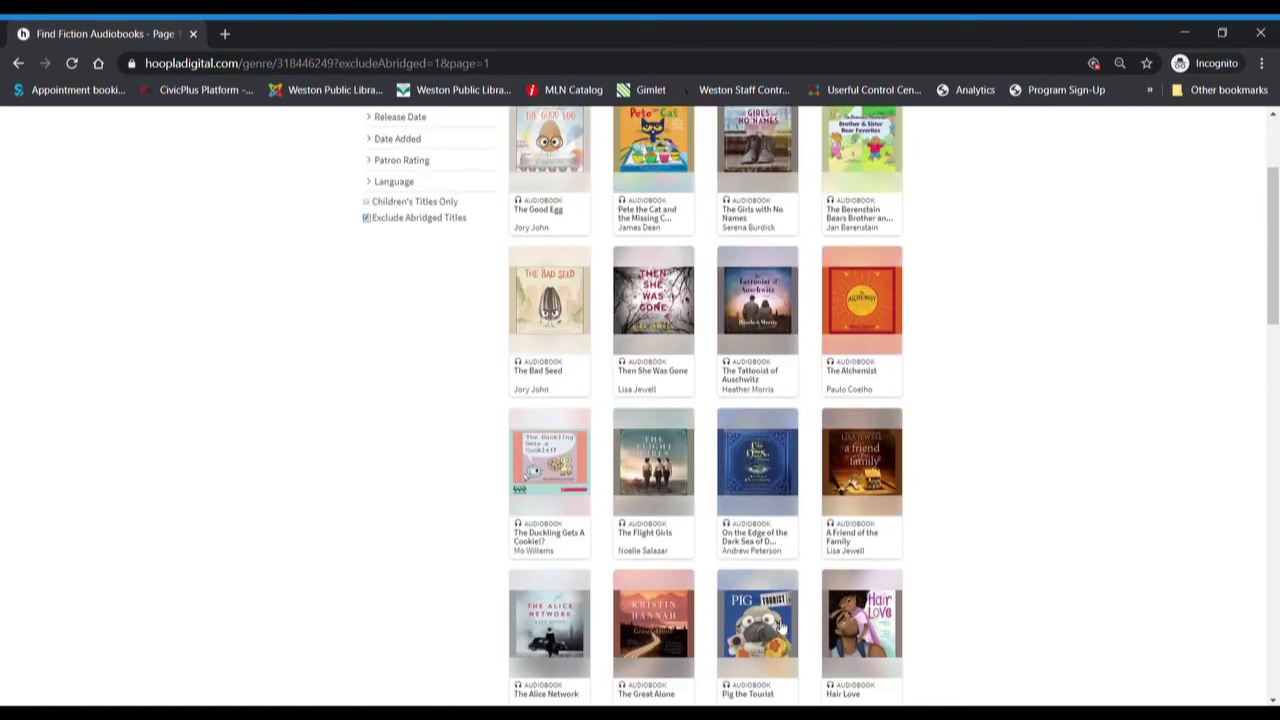
- Open The Alchemist audiobook page and request to borrow it for 21 days
click(870, 330)
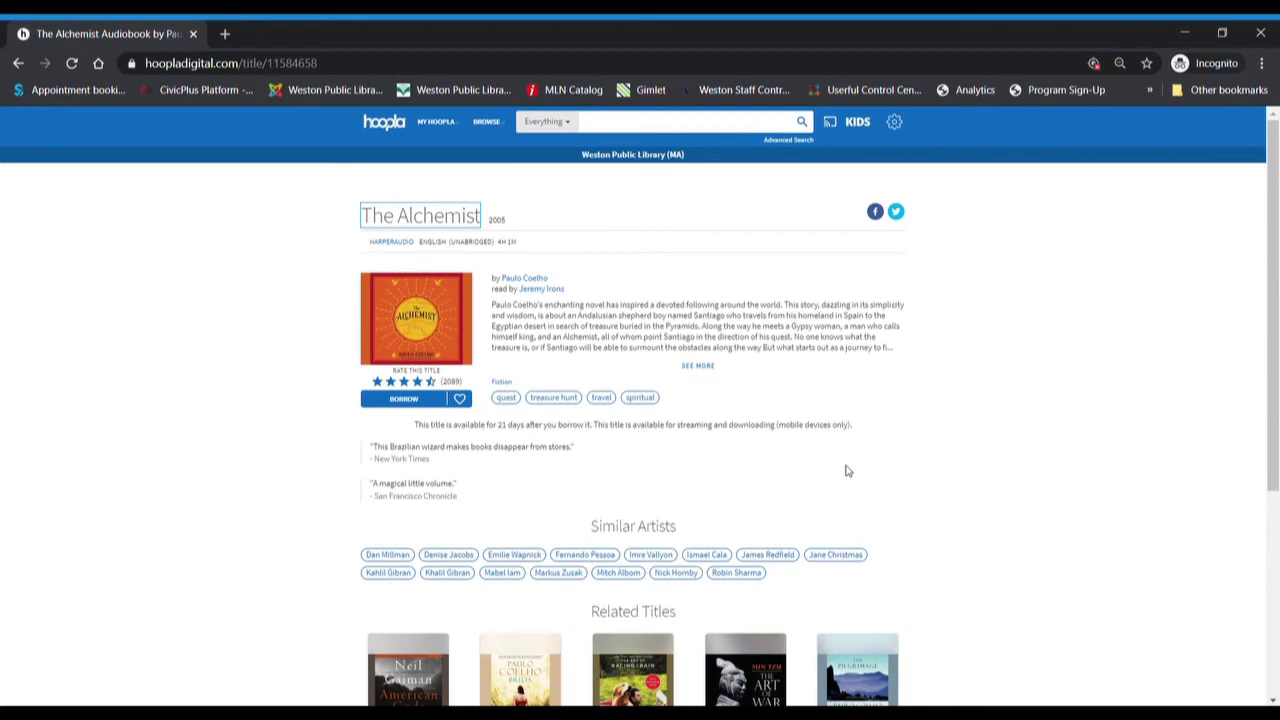
scroll(847, 471, down, 1)
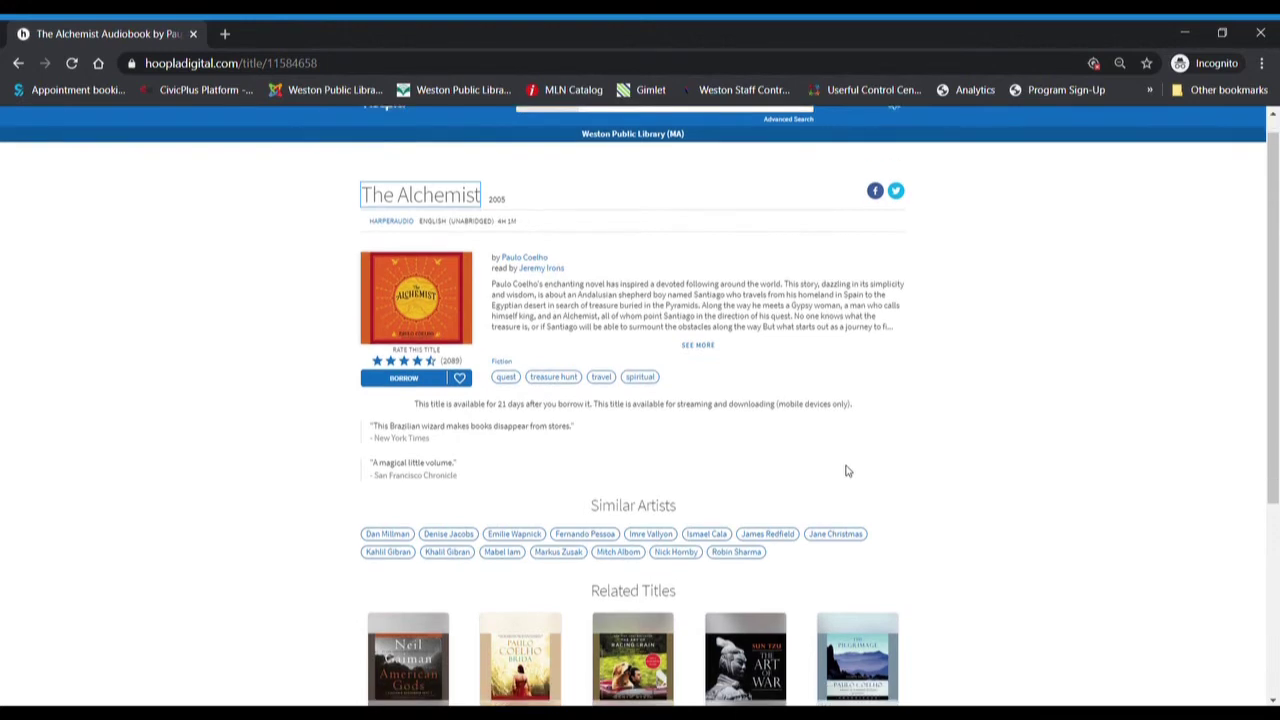
click(418, 382)
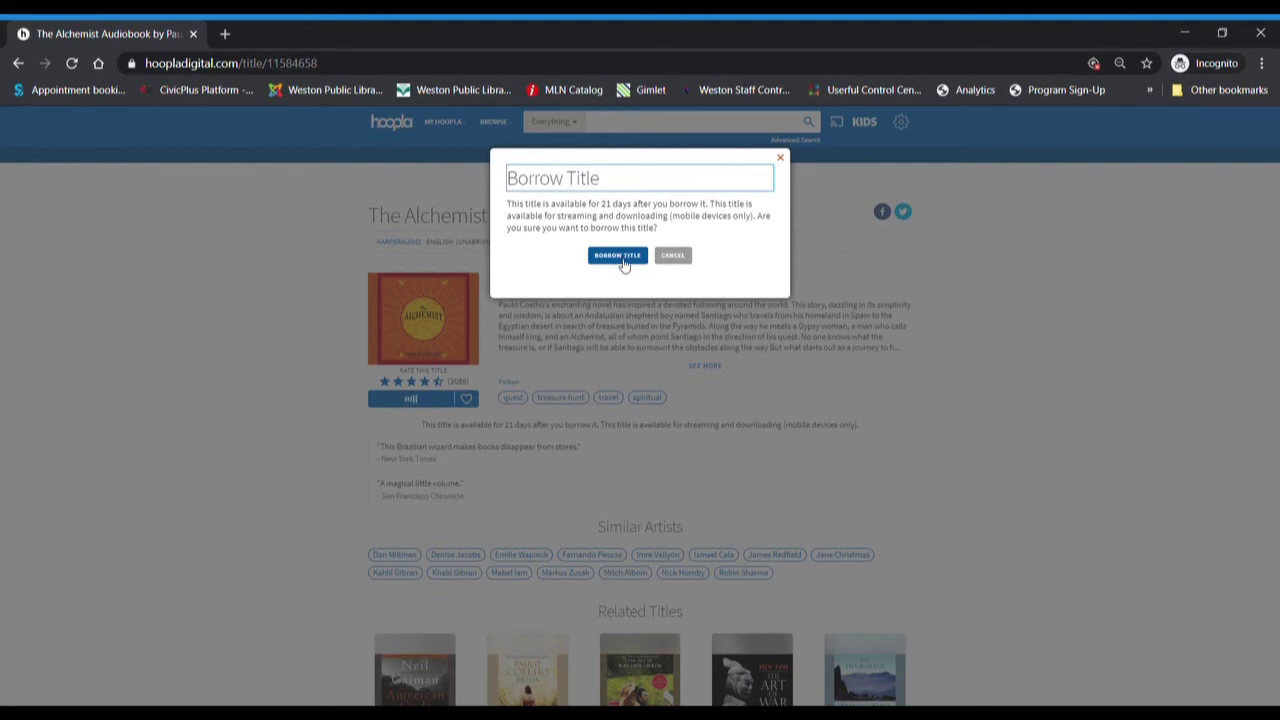
- Confirm borrowing The Alchemist, due back automatically on Wednesday, April 15, 2020
click(621, 259)
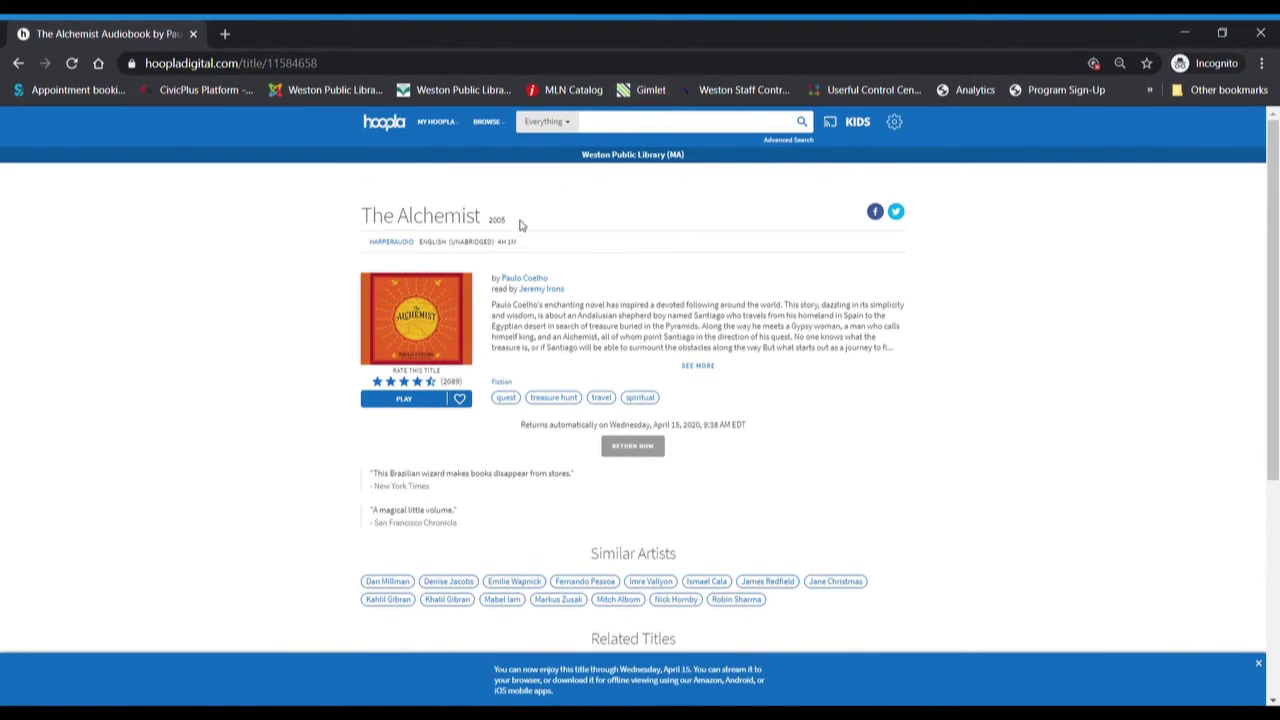
mouse_move(445, 127)
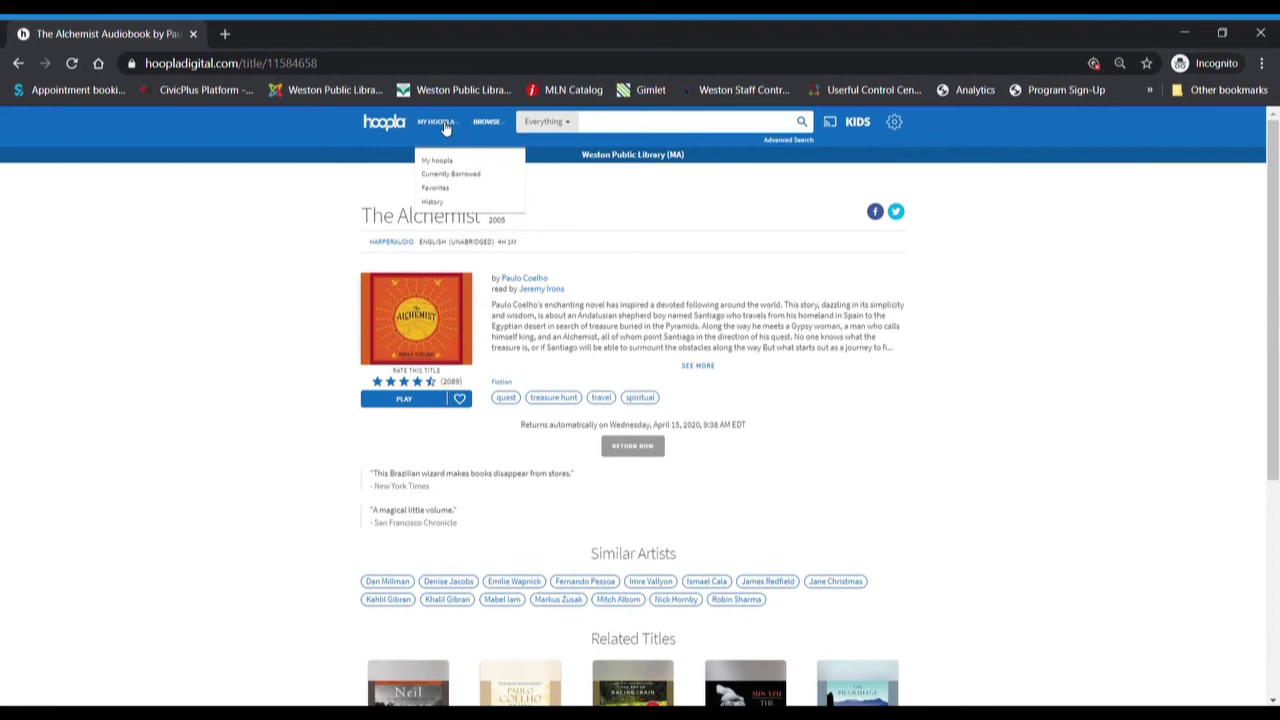
- From My Hoopla, start The Alchemist audiobook and expand it into the full player
click(442, 122)
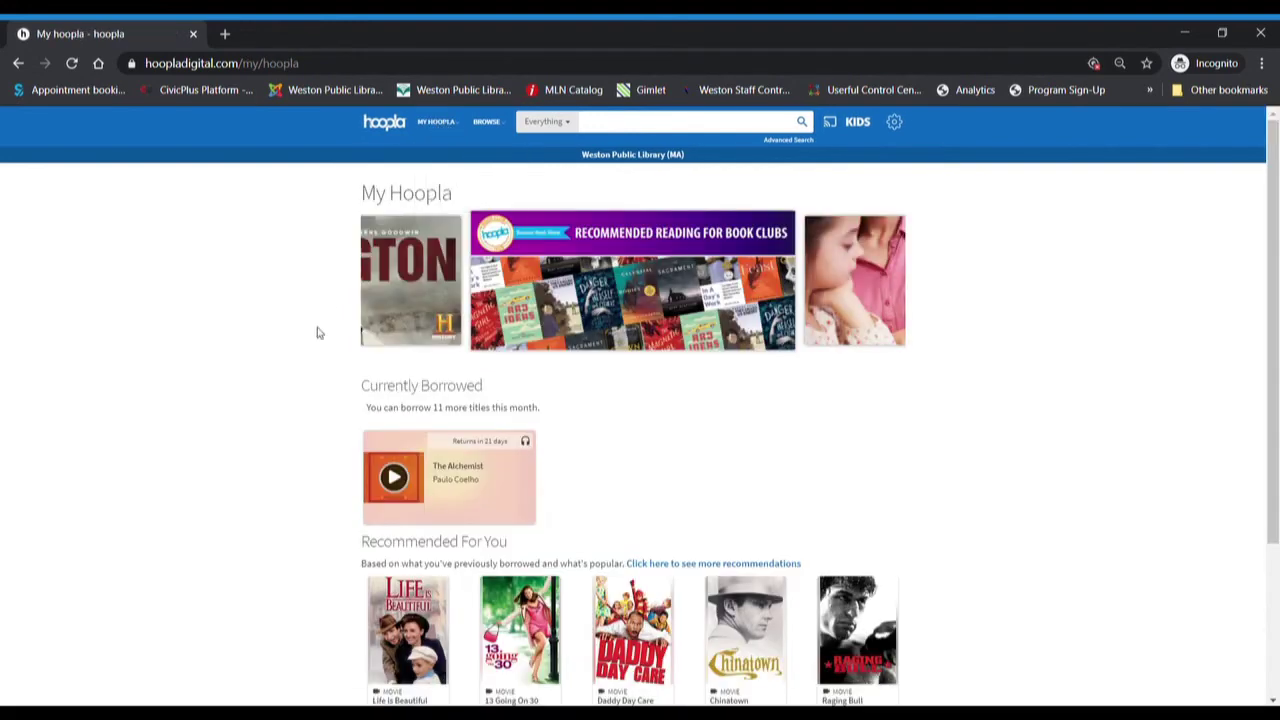
click(395, 477)
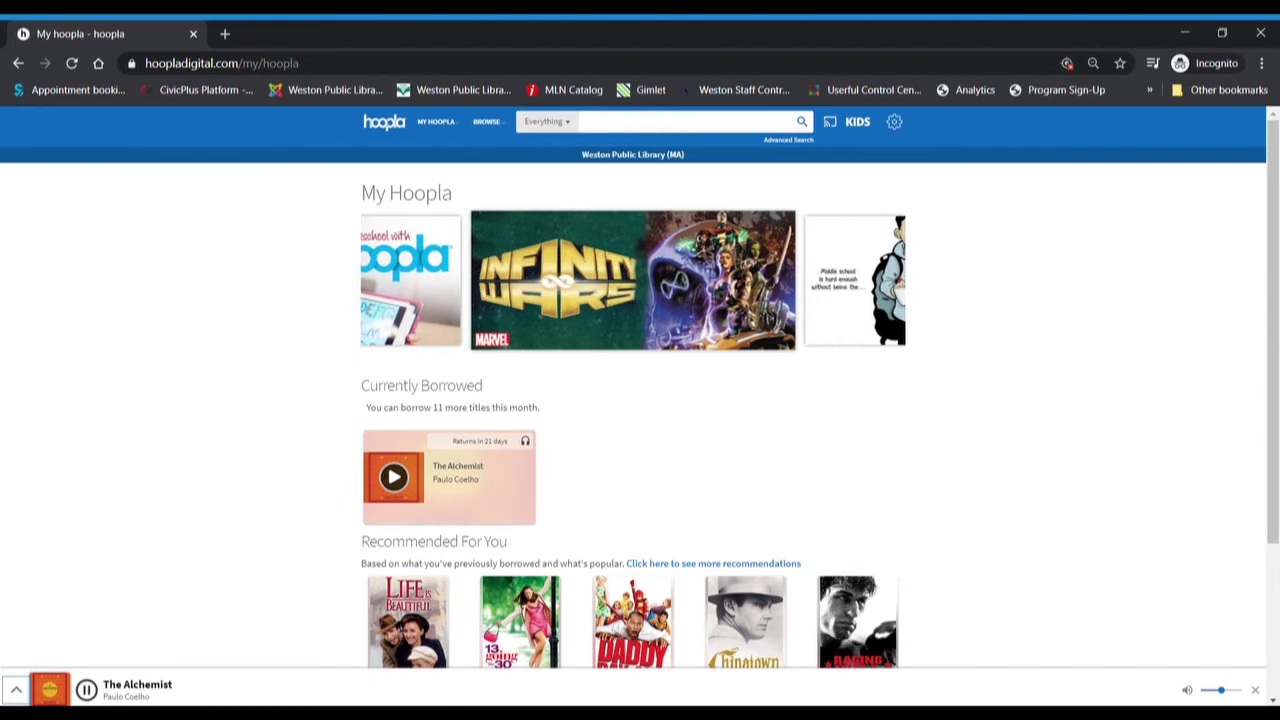
click(19, 690)
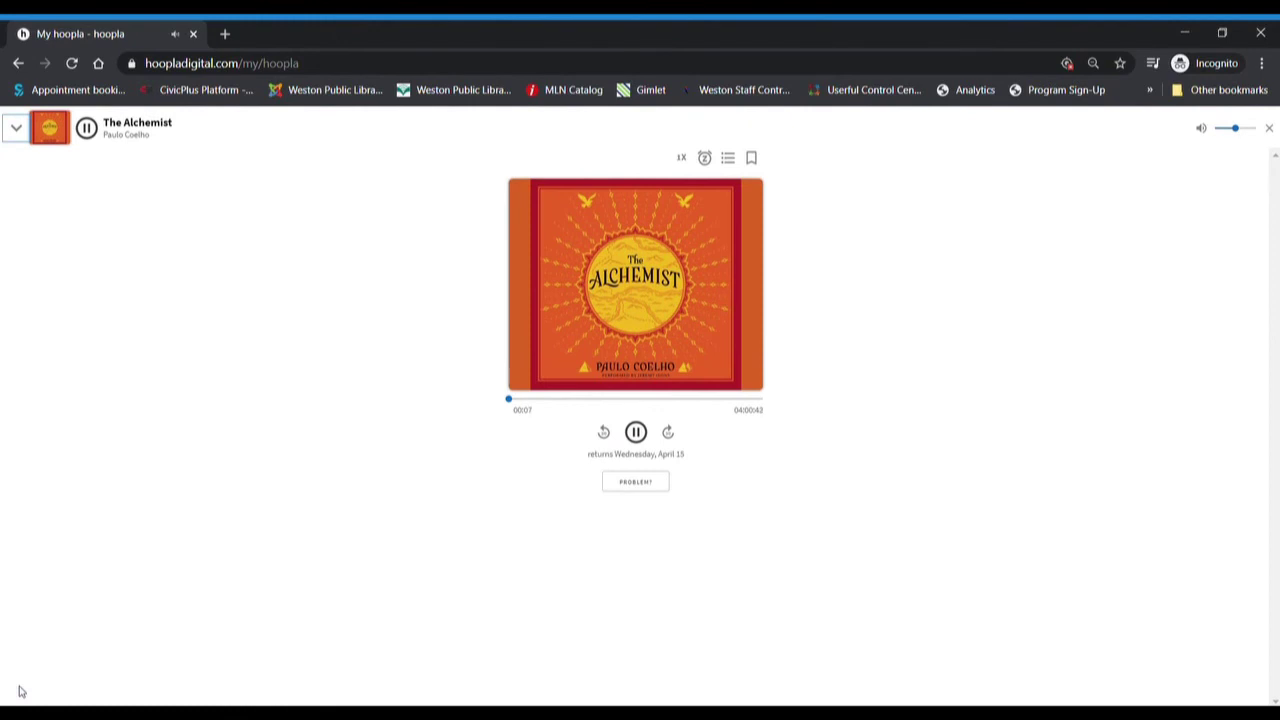
- Pause The Alchemist, cycle speed through 1.25x, 1.5x, 0.75x back to 1x, then collapse the player
click(87, 129)
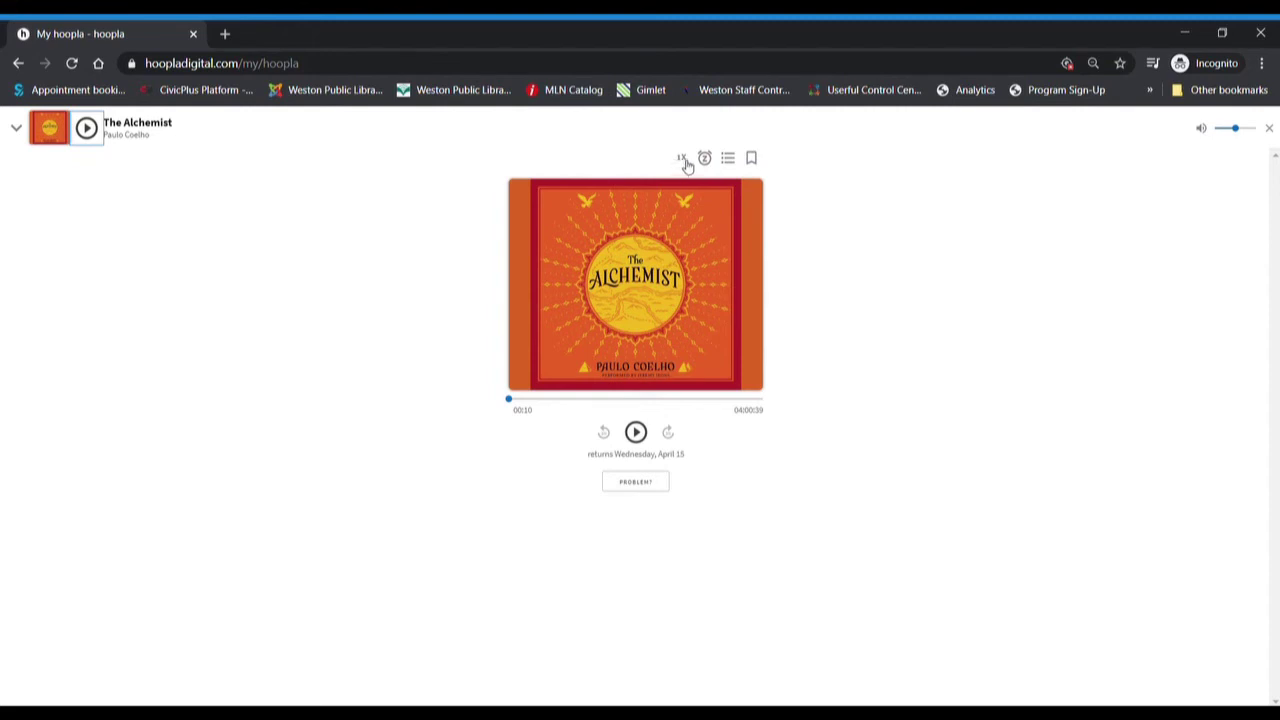
click(682, 158)
click(684, 160)
click(686, 163)
click(686, 163)
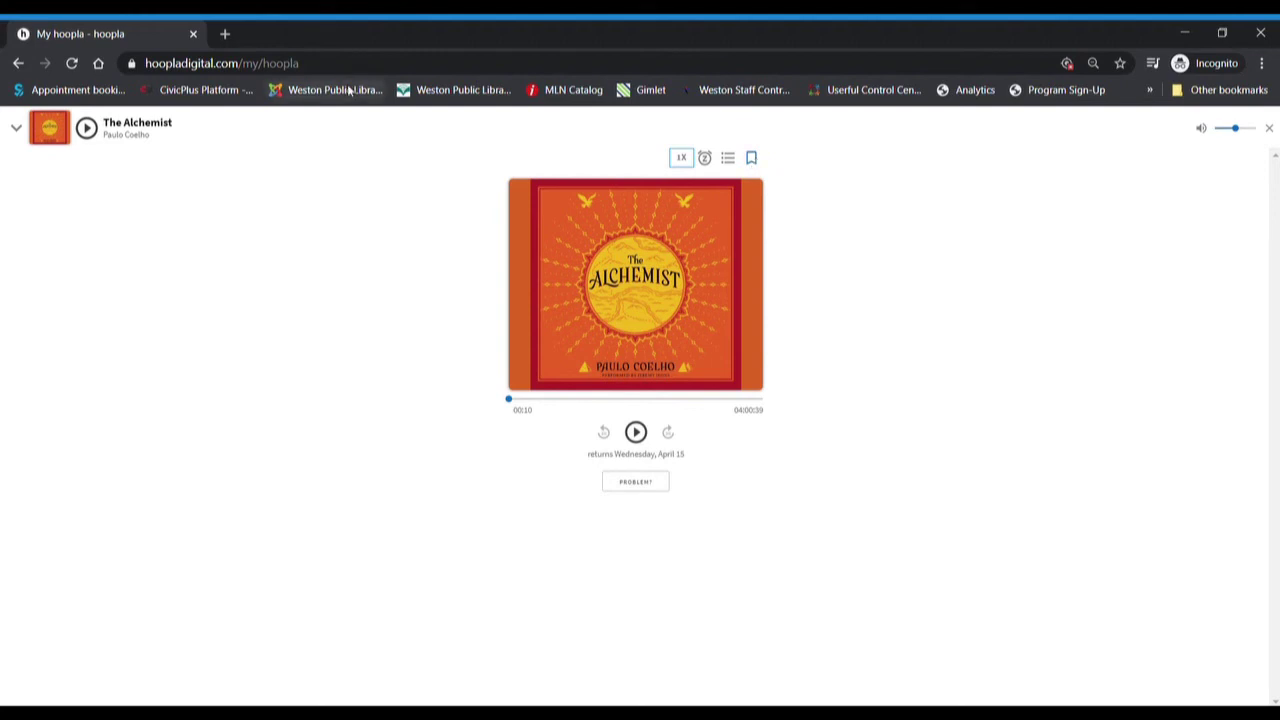
click(18, 128)
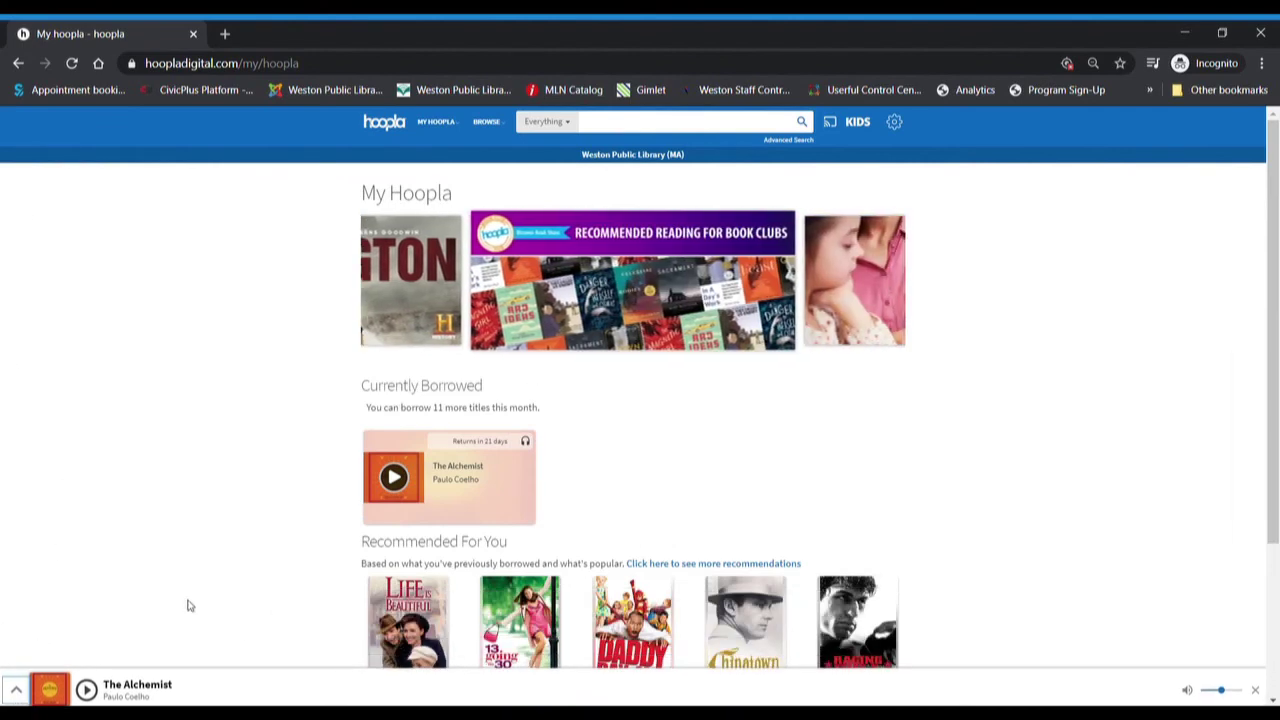
- Search 'Spice Girls', view their Greatest Hits album, then go to popular Audiobooks
click(640, 122)
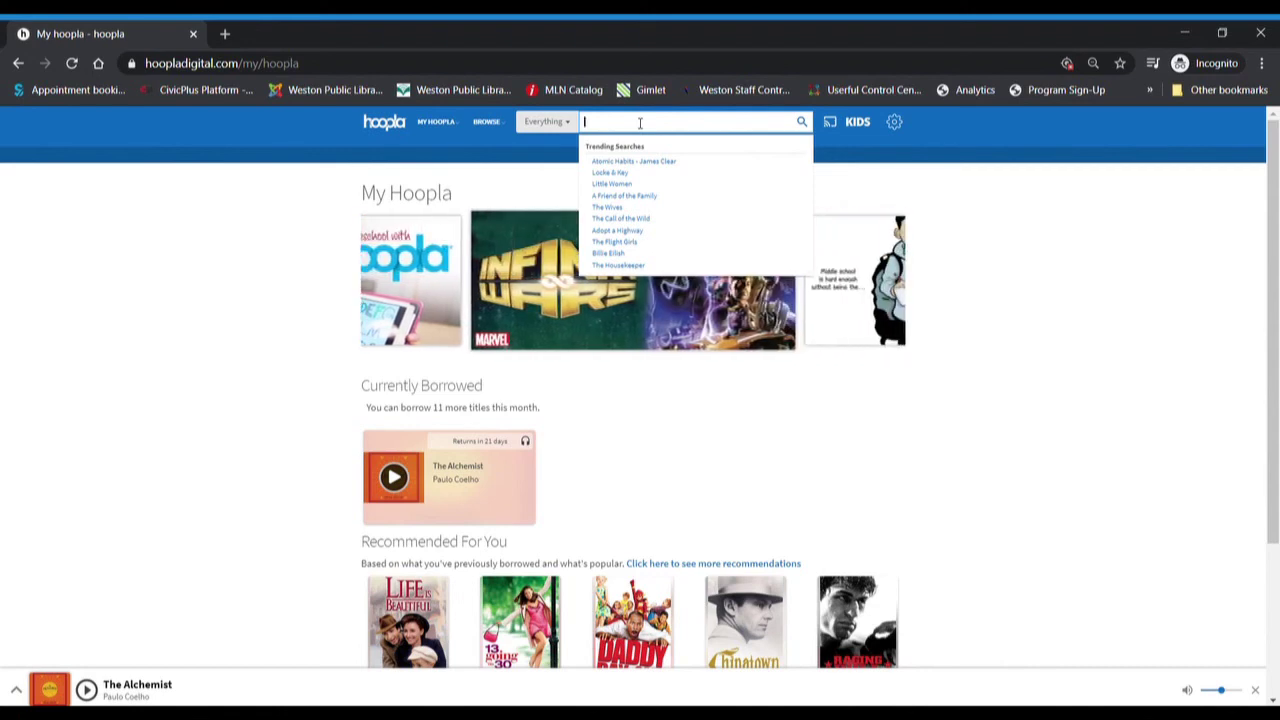
text(Sp)
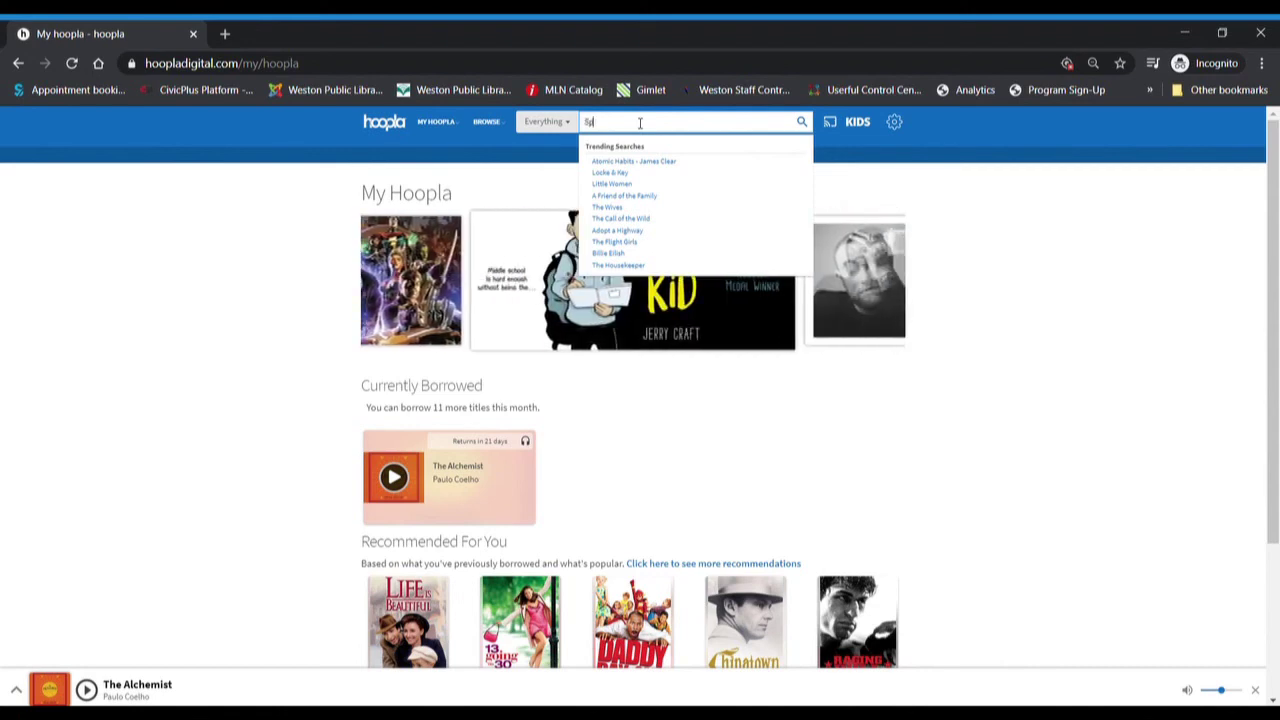
text(ice)
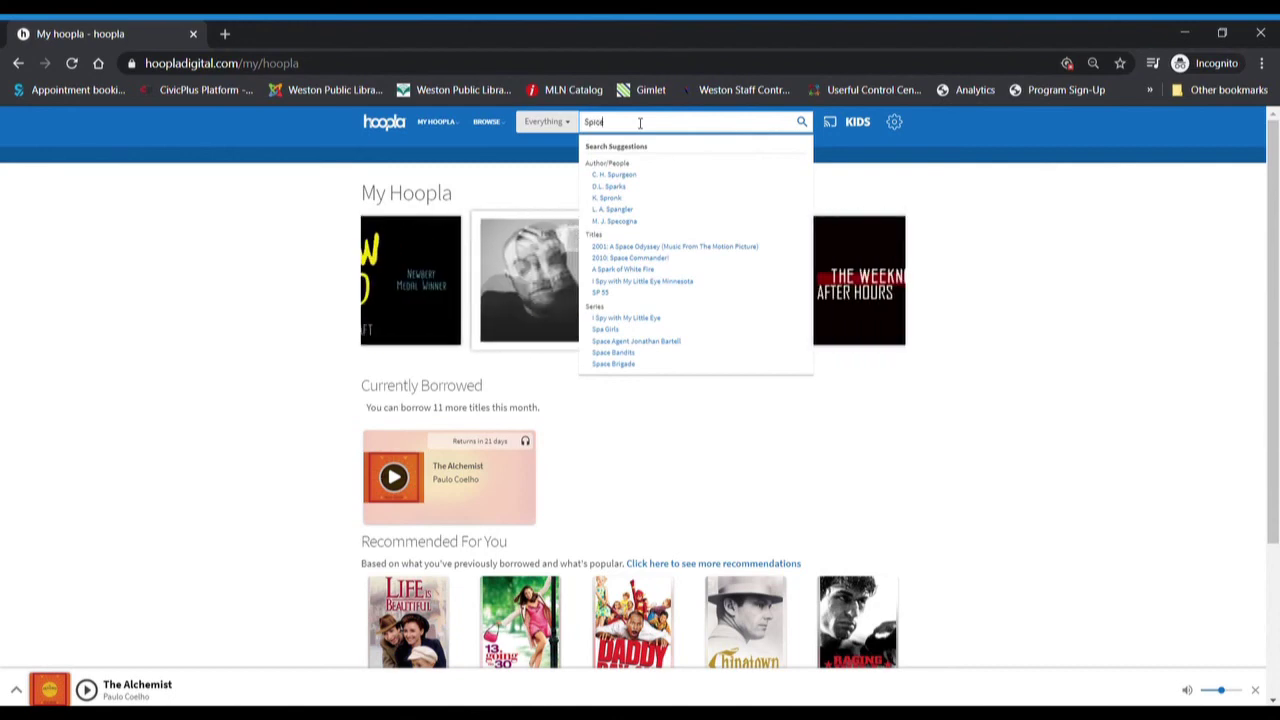
text( Girls)
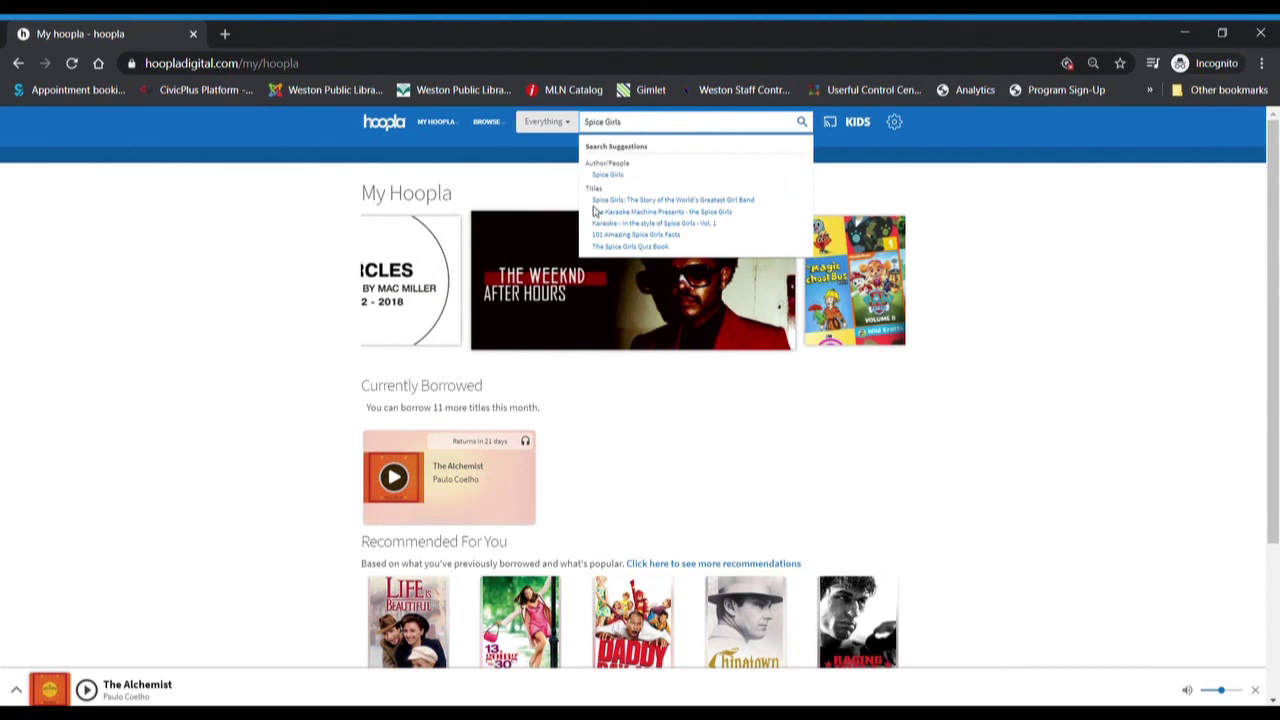
click(608, 175)
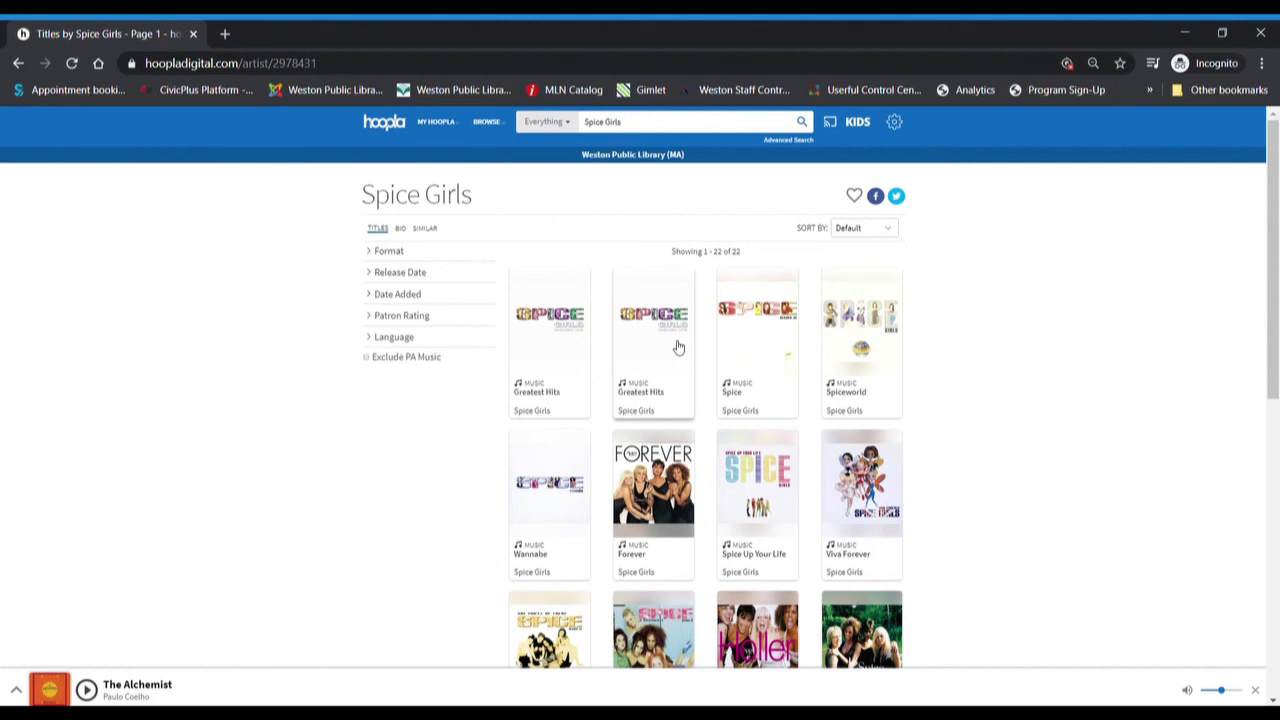
click(560, 354)
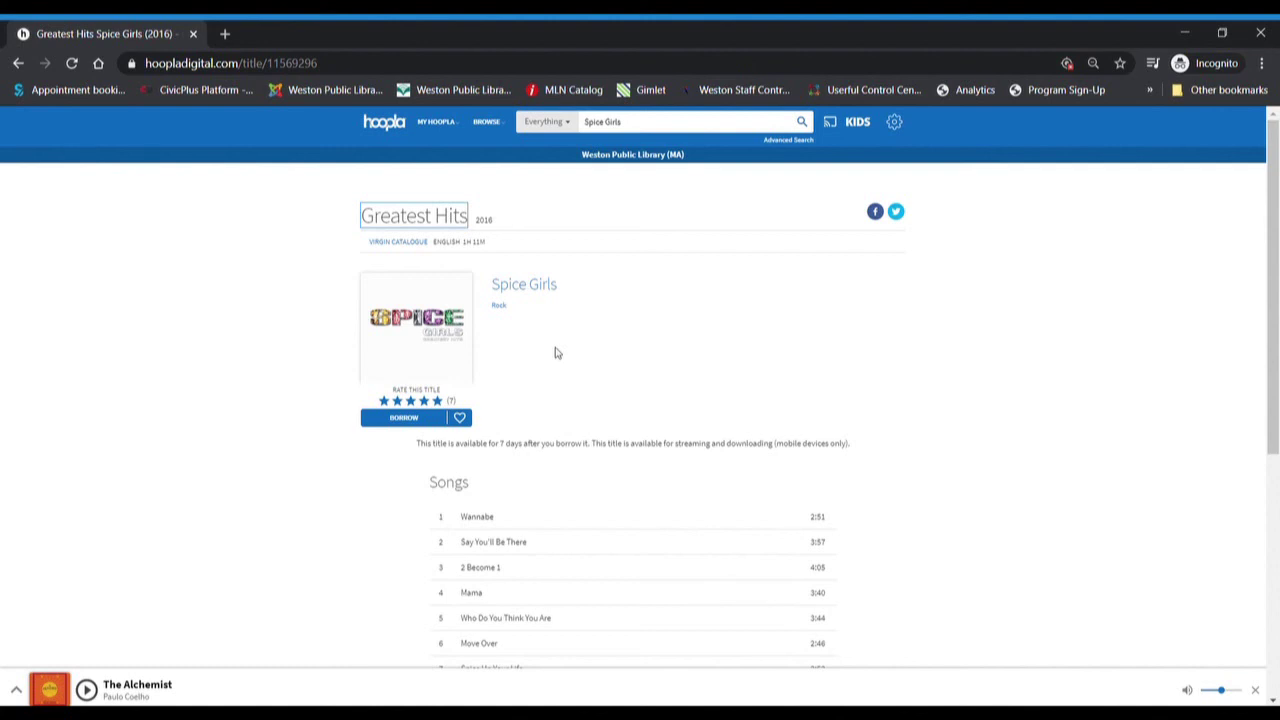
mouse_move(455, 122)
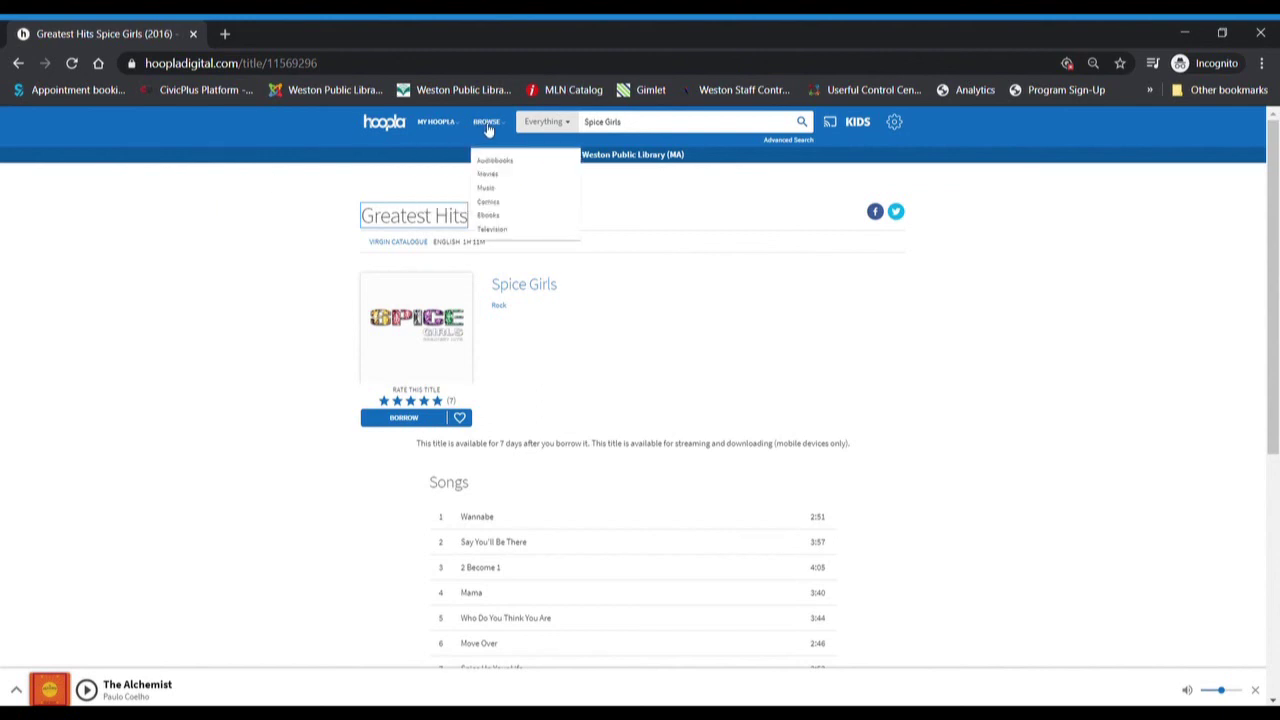
click(487, 123)
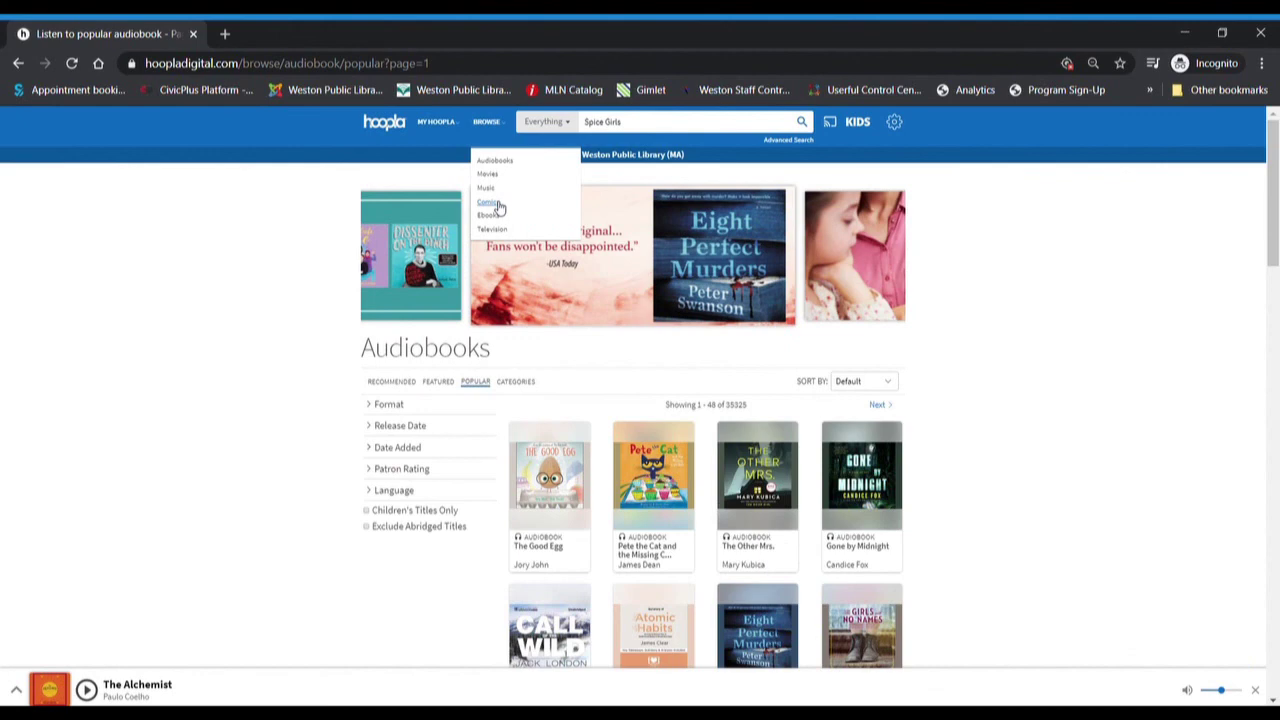
- Switch to Comics in BROWSE and scroll through the All Categories list
click(498, 205)
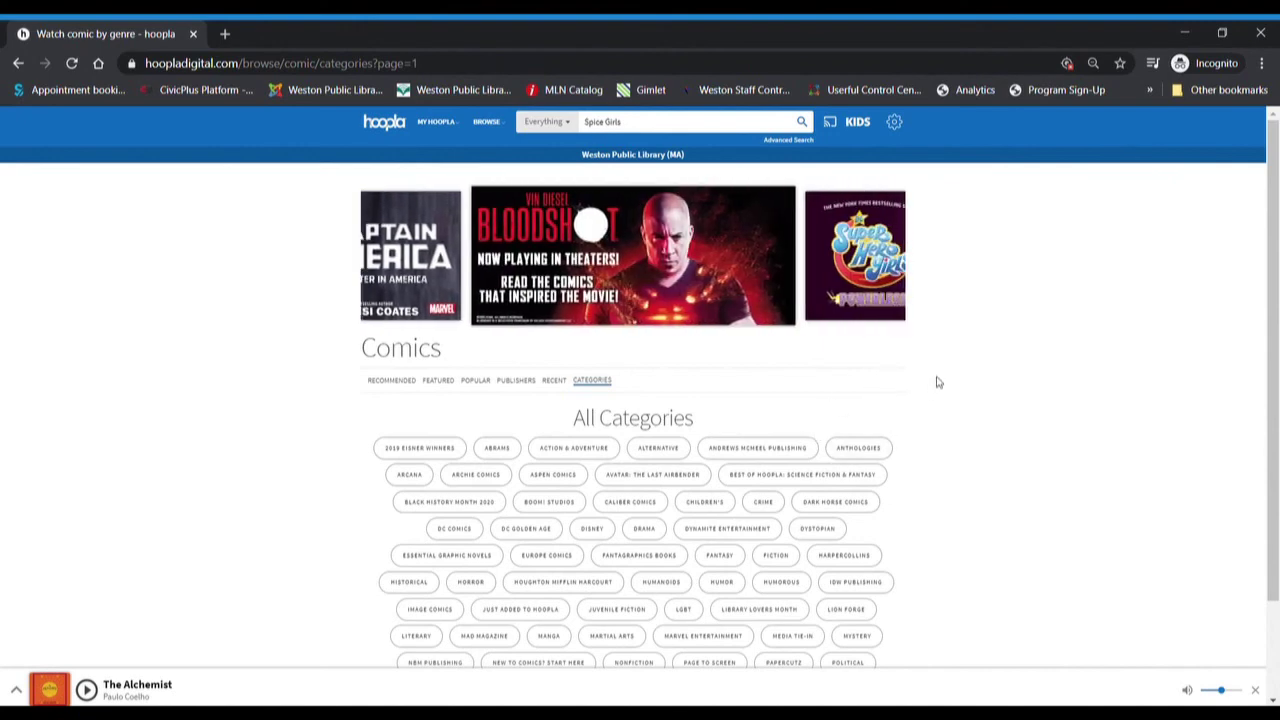
scroll(937, 382, down, 2)
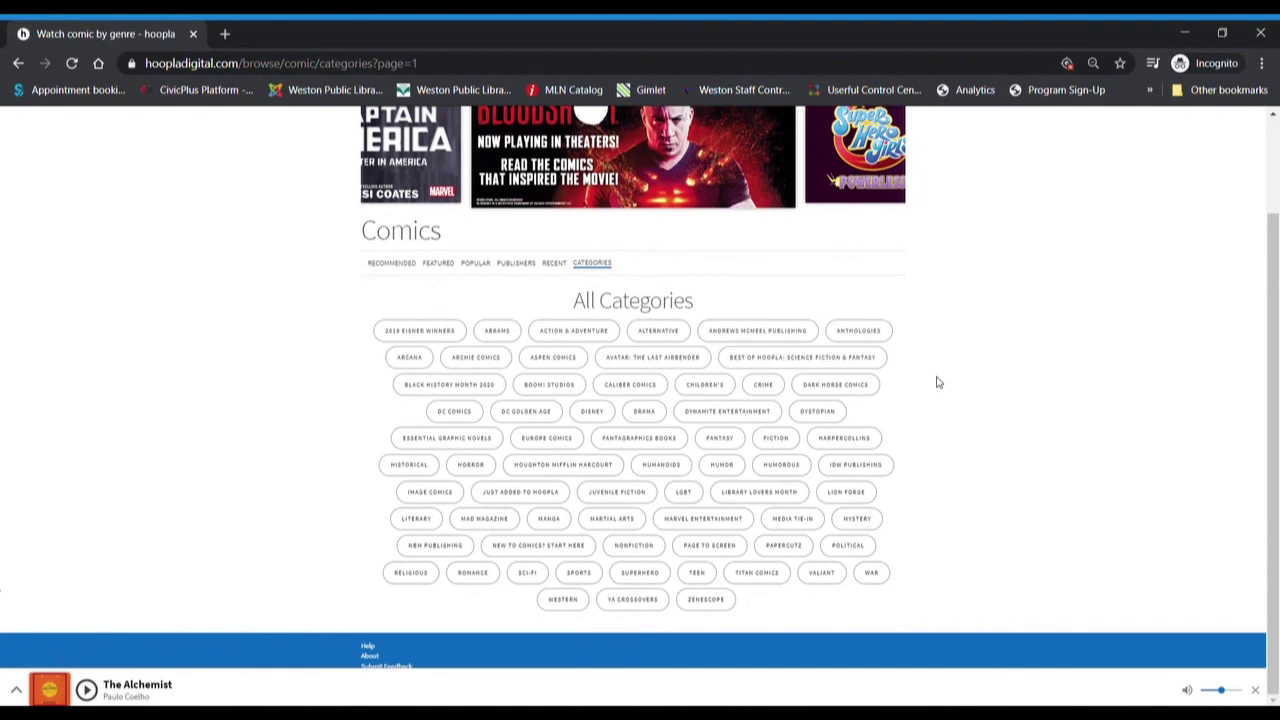
scroll(937, 382, up, 2)
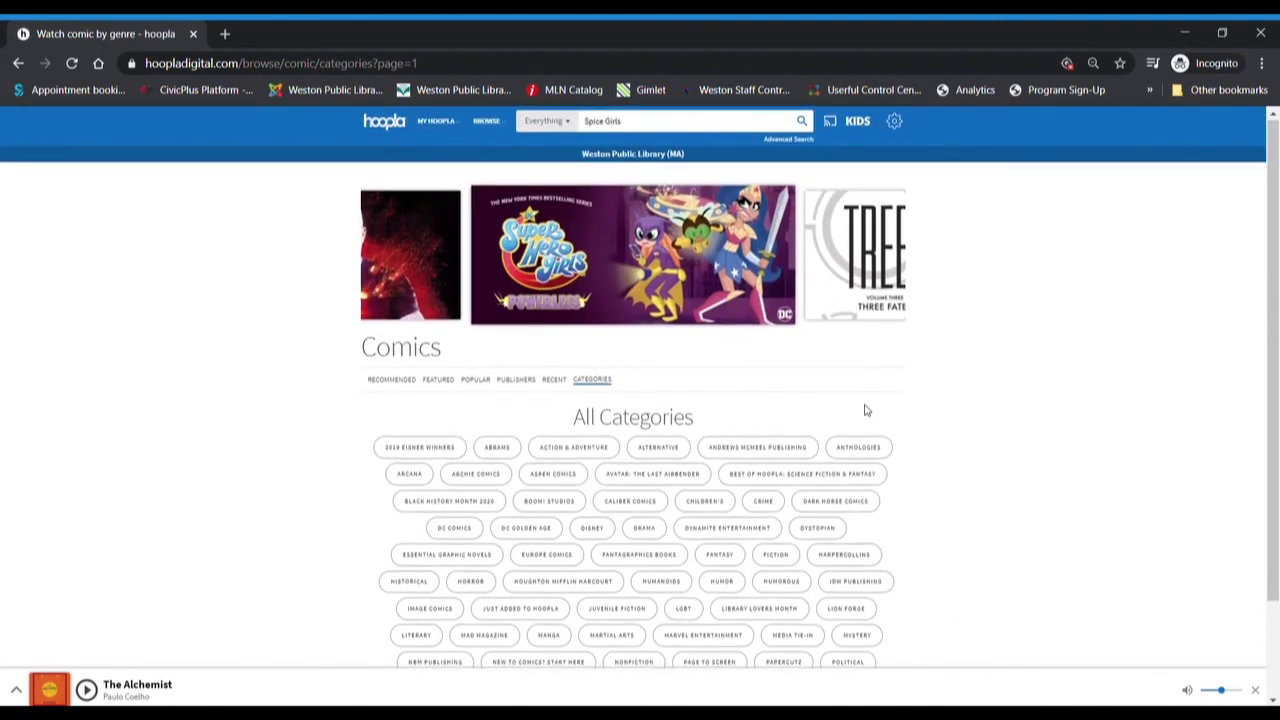
mouse_move(441, 262)
- Load the Weston Public Library site in a new tab and scroll to Digital Library Services
click(228, 37)
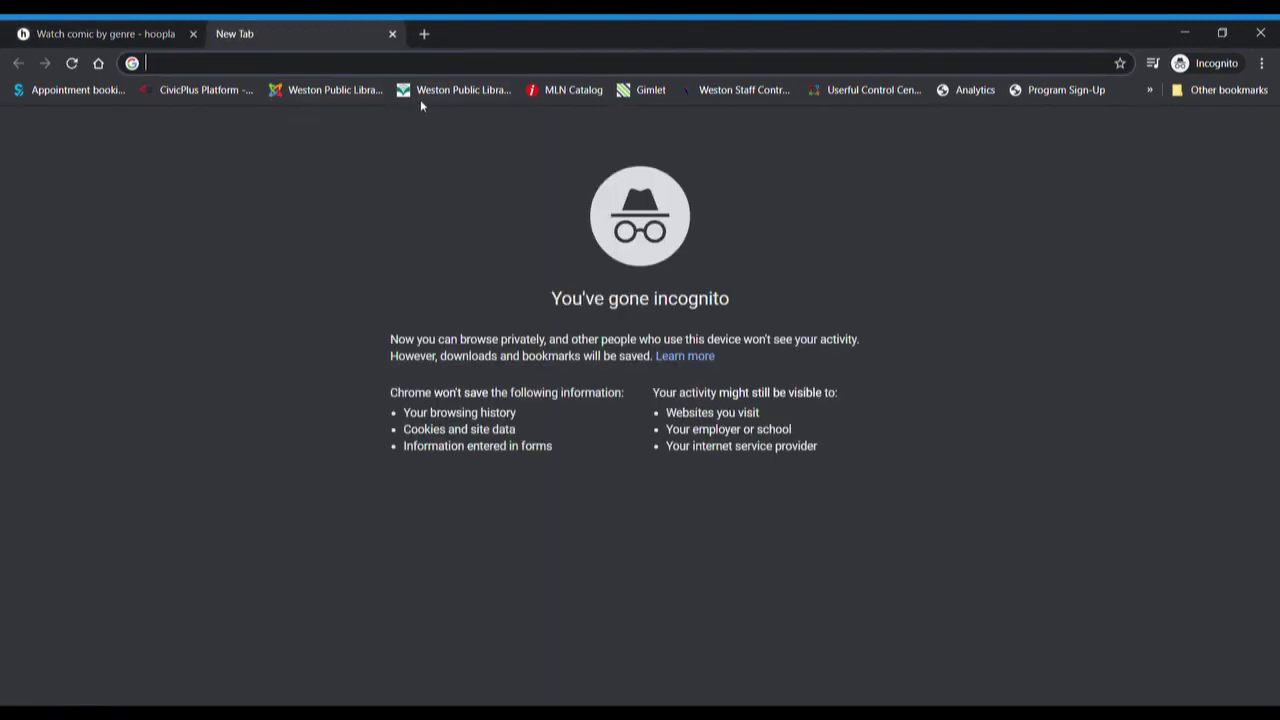
click(422, 97)
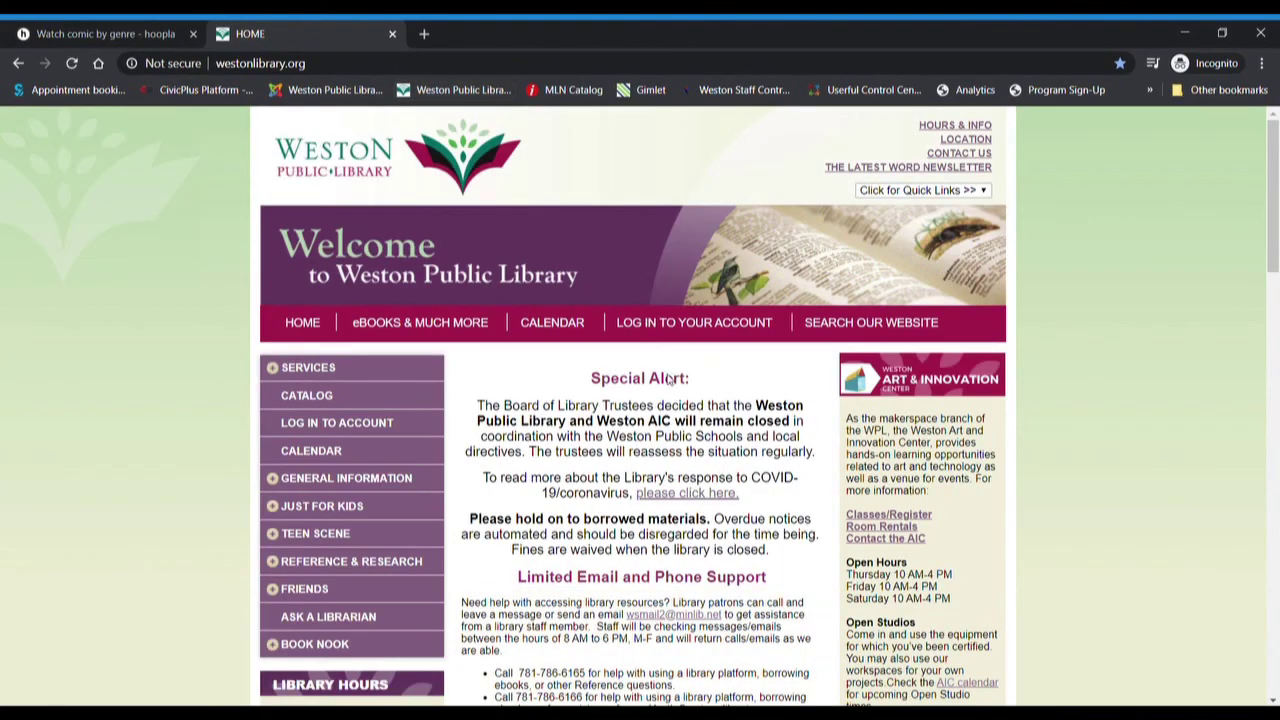
scroll(705, 555, down, 3)
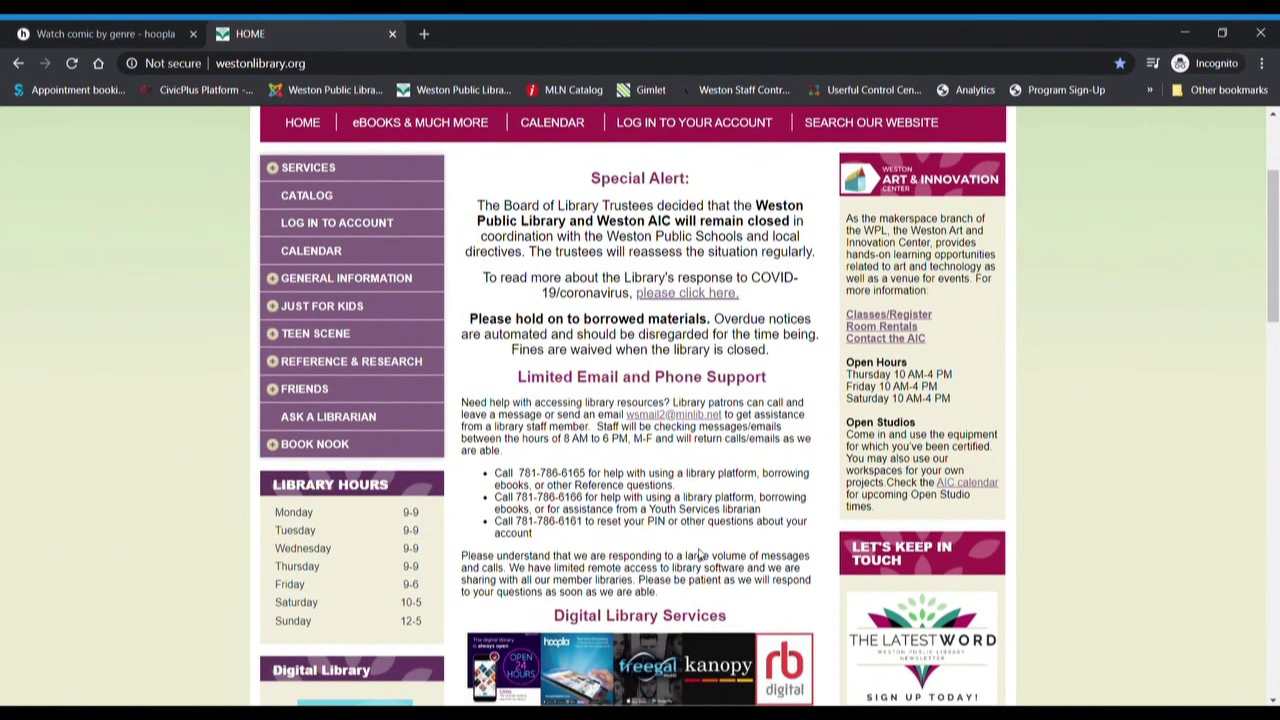
scroll(700, 500, down, 2)
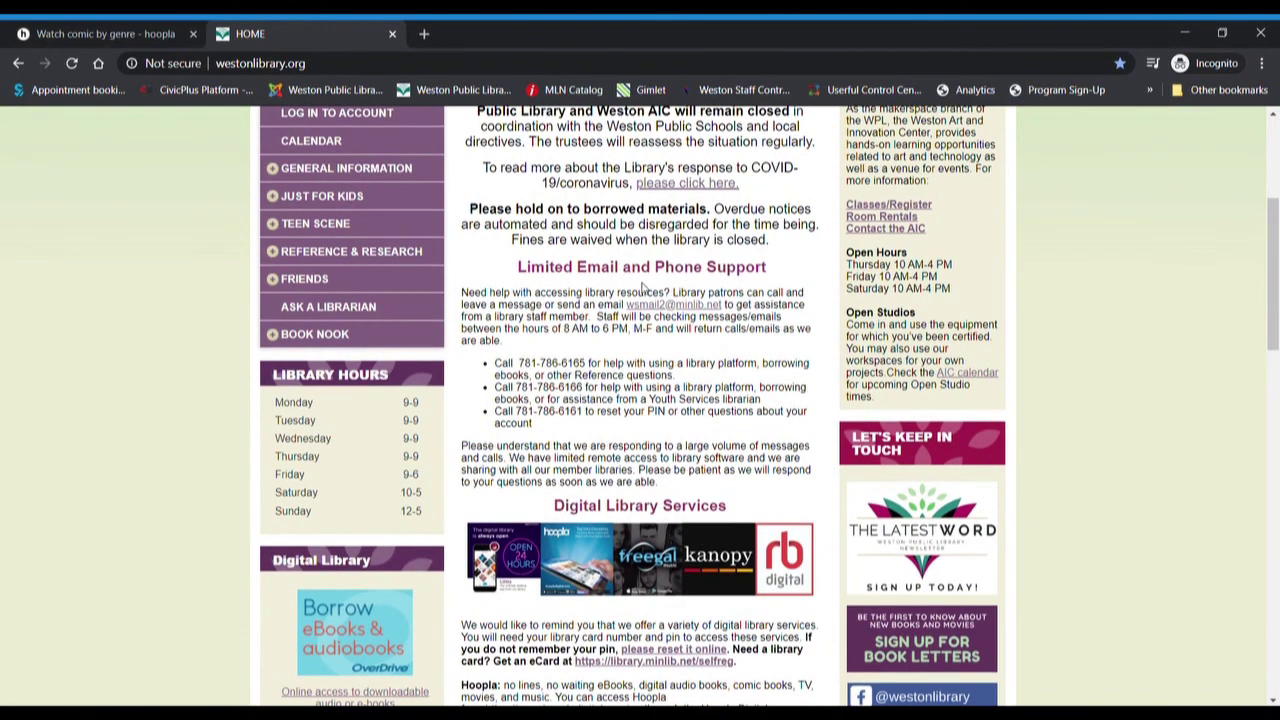
scroll(645, 313, up, 1)
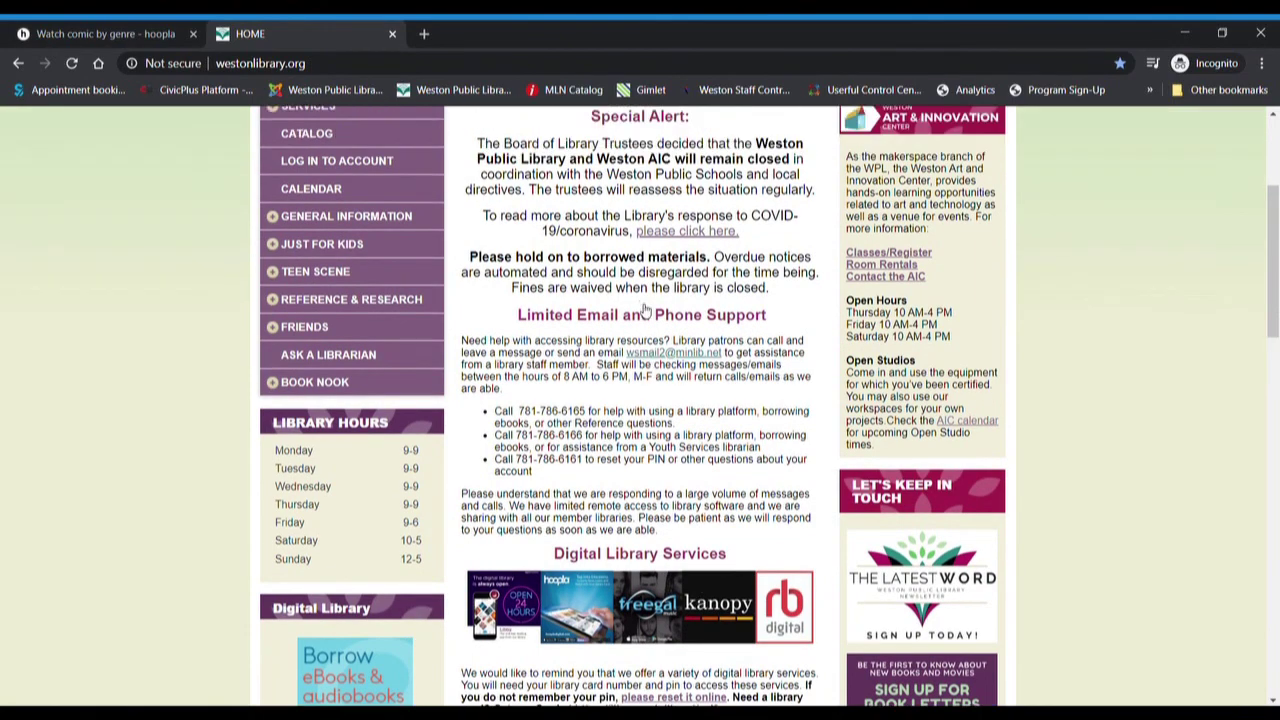
scroll(645, 313, down, 4)
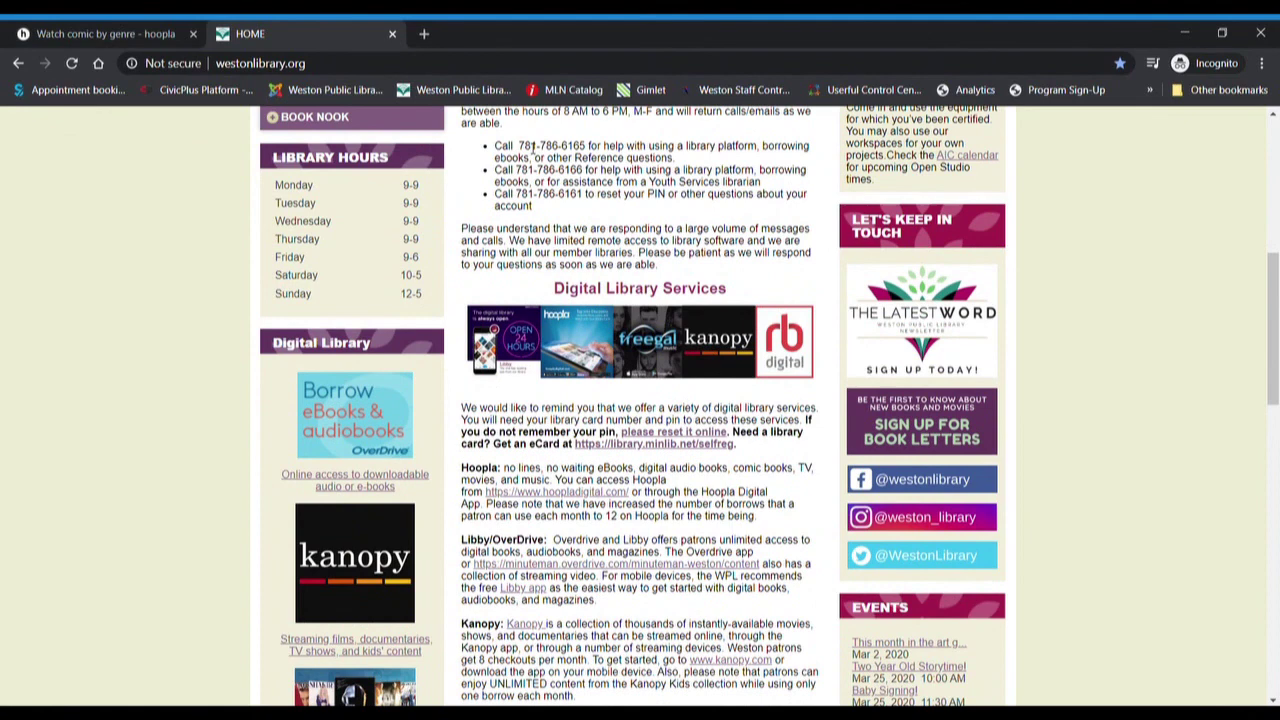